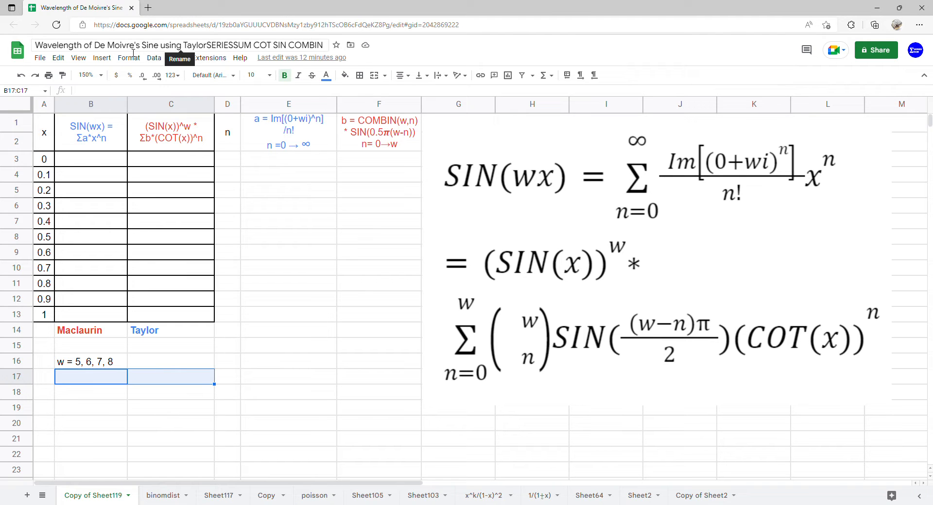
# Step: Add a dropdown list validation with the items 5,6,7,8 to cells B17:C17
pyautogui.click(154, 57)
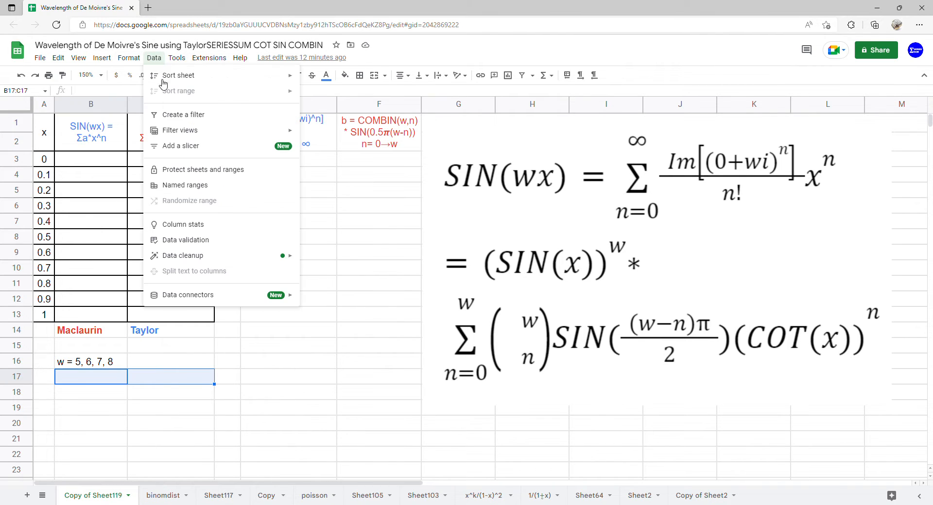
pyautogui.click(221, 242)
pyautogui.click(410, 241)
pyautogui.click(451, 251)
pyautogui.click(452, 248)
pyautogui.write('5,6,7,8')
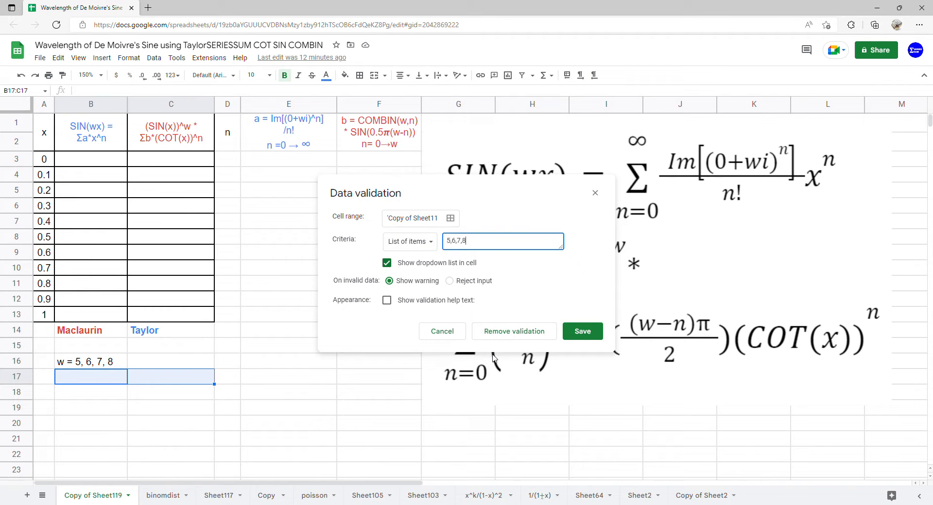
pyautogui.click(578, 331)
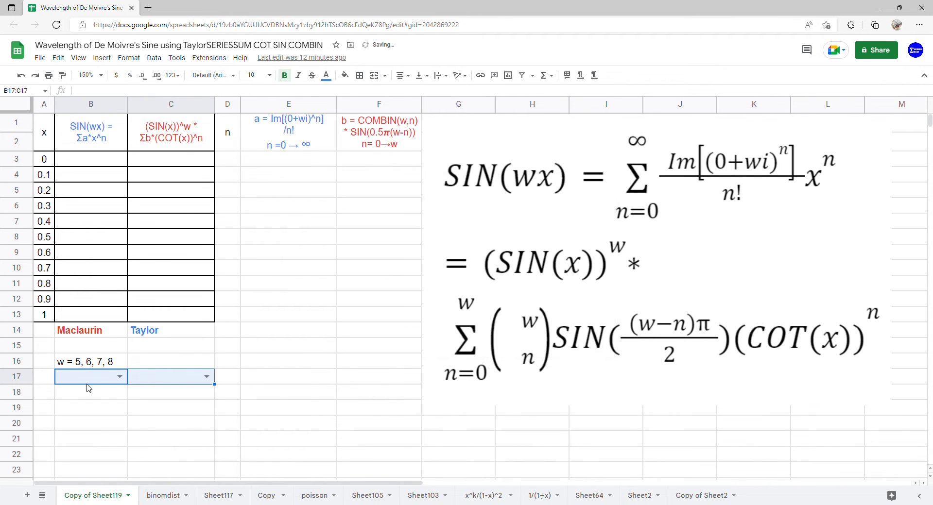
# Step: Choose 5 from the dropdown lists in both B17 and C17
pyautogui.click(120, 377)
pyautogui.click(68, 392)
pyautogui.click(208, 377)
pyautogui.click(201, 393)
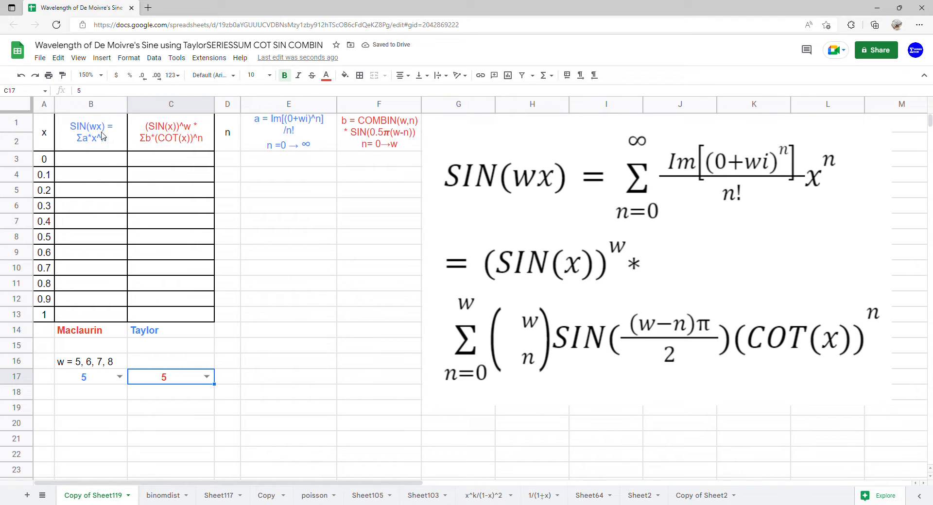
# Step: Enter 0 in D3 as the starting value of the n column
pyautogui.click(224, 166)
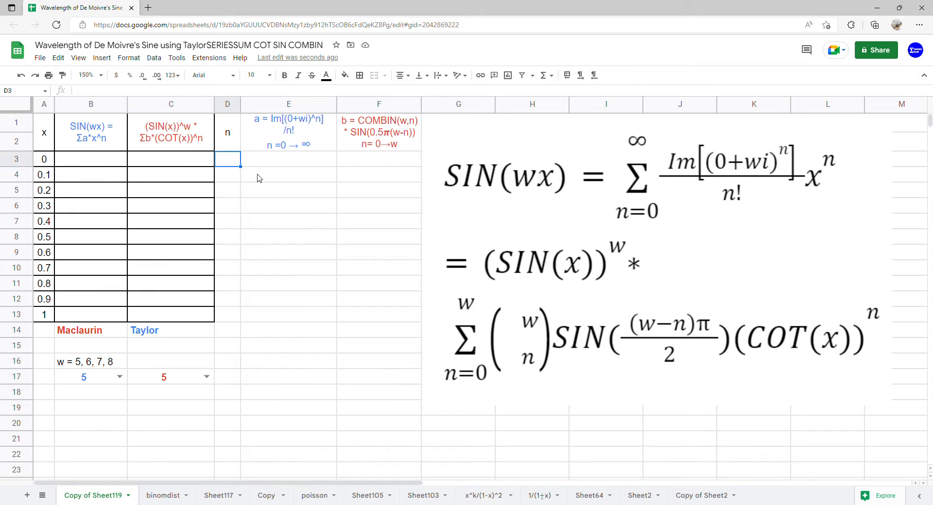
pyautogui.write('0')
pyautogui.press('Return')
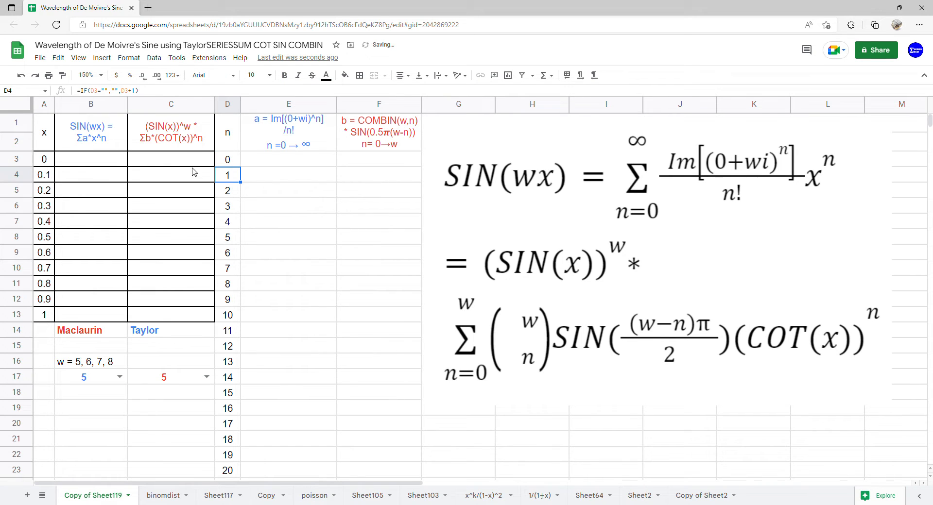
# Step: Enter the formula =ARRAYFORMULA(COMPLEX(0,B17)) in E3 for the coefficient a
pyautogui.click(112, 159)
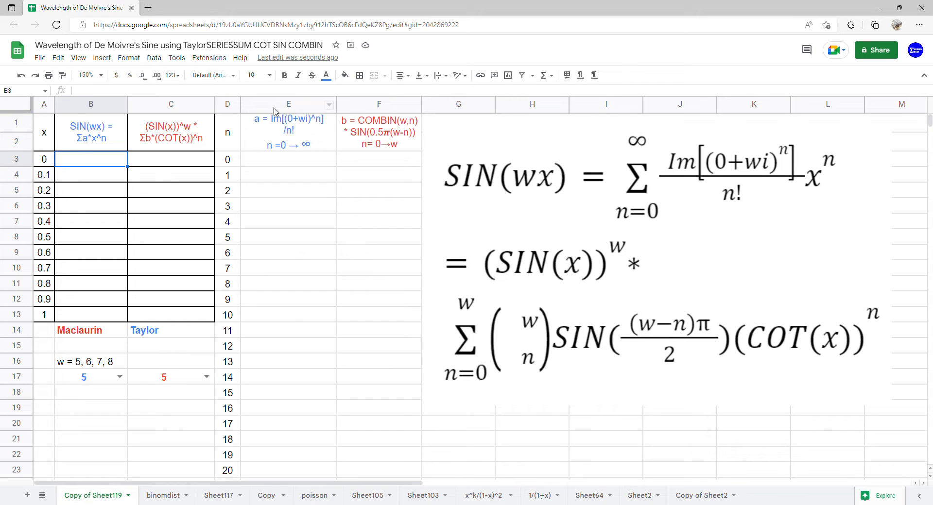
pyautogui.click(310, 163)
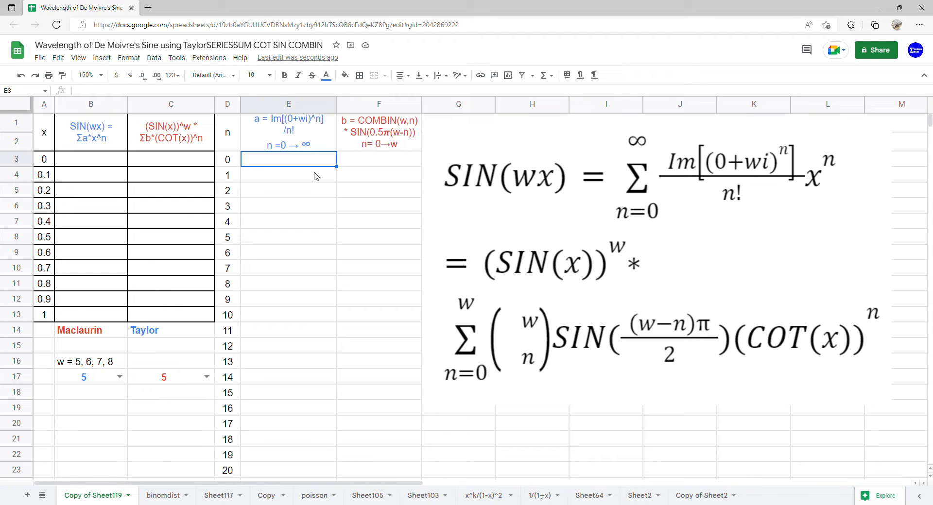
pyautogui.write('=ARRAYFORMULA(')
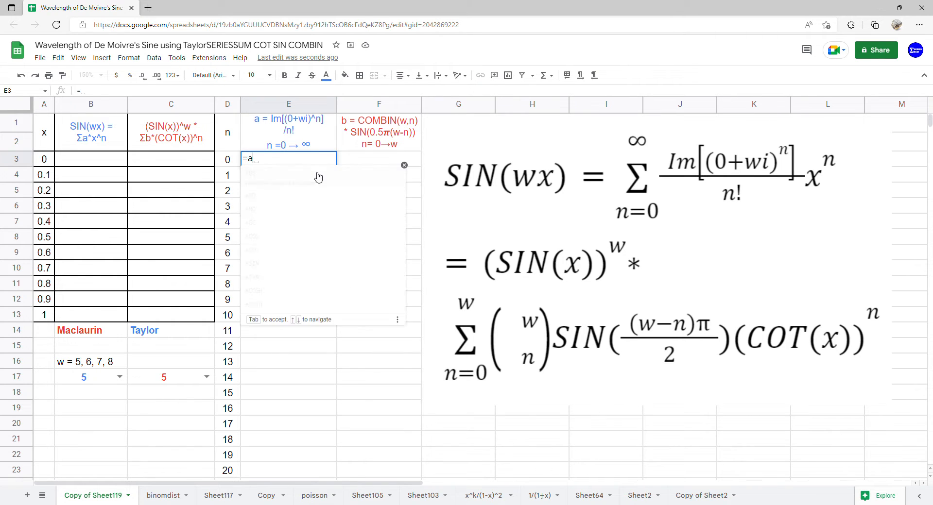
pyautogui.write('co')
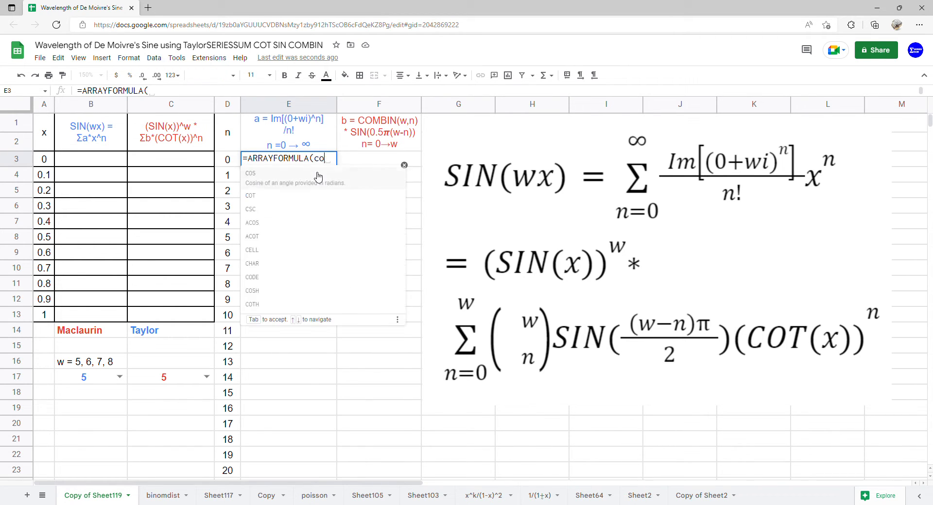
pyautogui.write('mplex')
pyautogui.press('Tab')
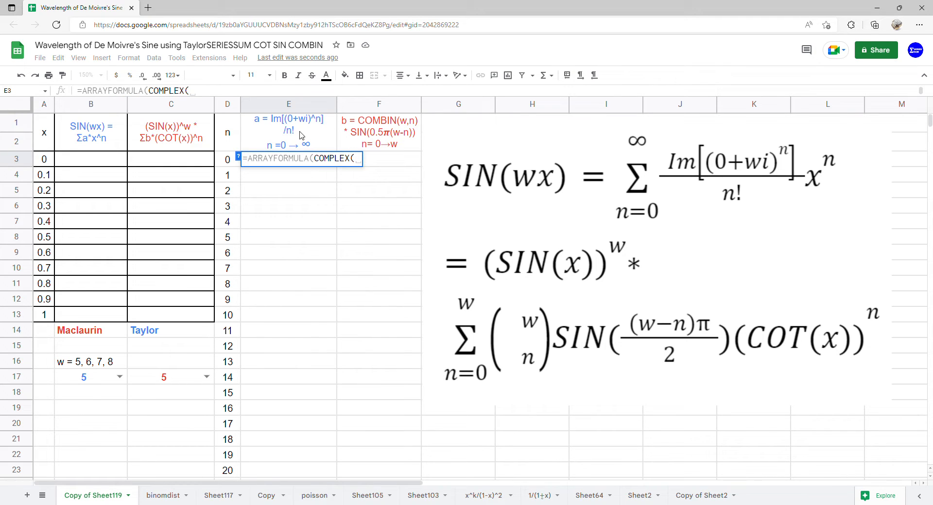
pyautogui.write('0,')
pyautogui.click(105, 380)
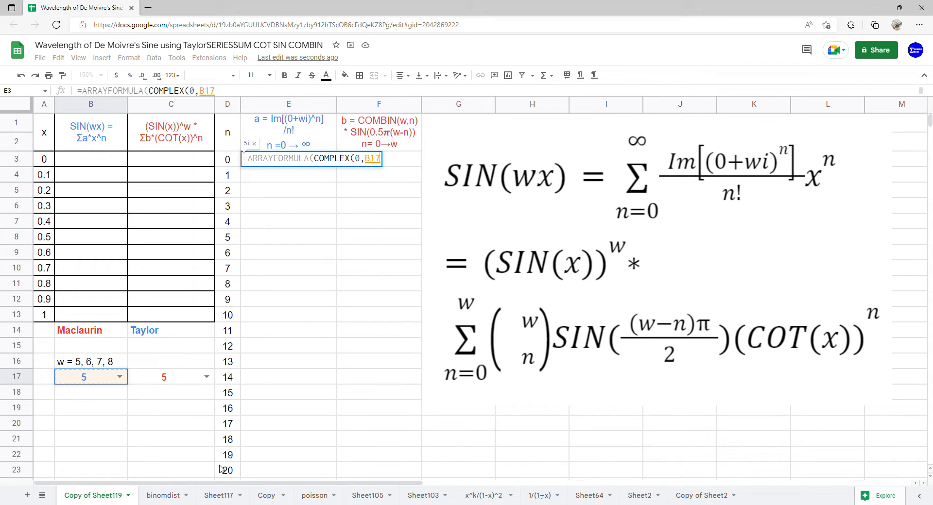
pyautogui.write(')')
pyautogui.press('Return')
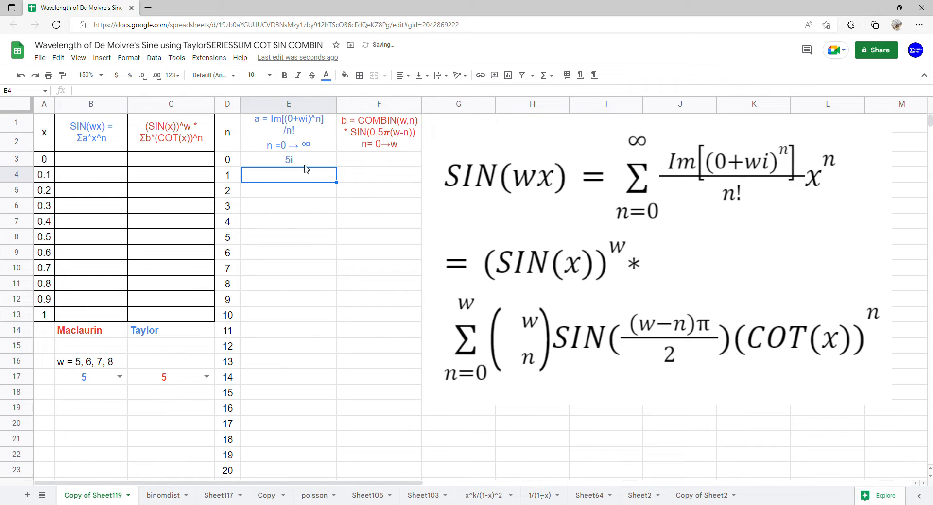
# Step: Wrap the COMPLEX term in E3 in IMPOWER, with the n values D3:D23 as the exponents
pyautogui.press('Up')
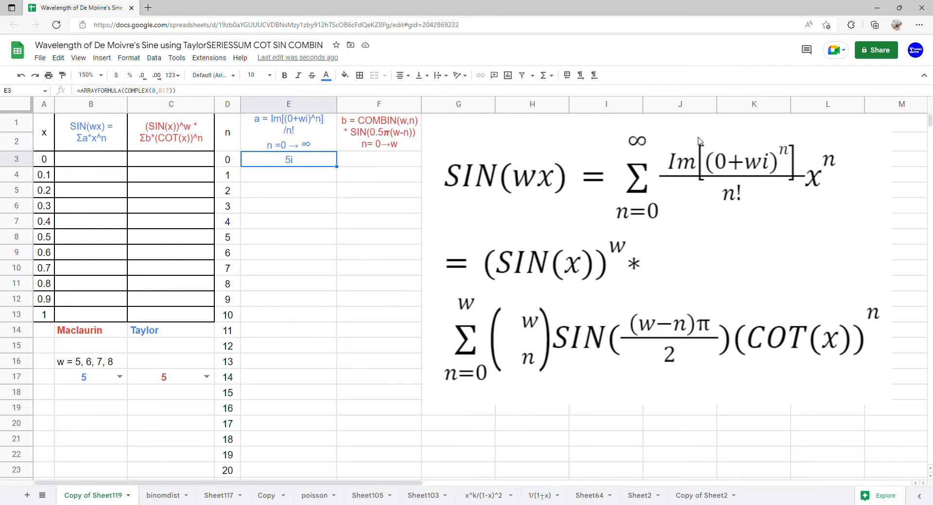
pyautogui.doubleClick(298, 165)
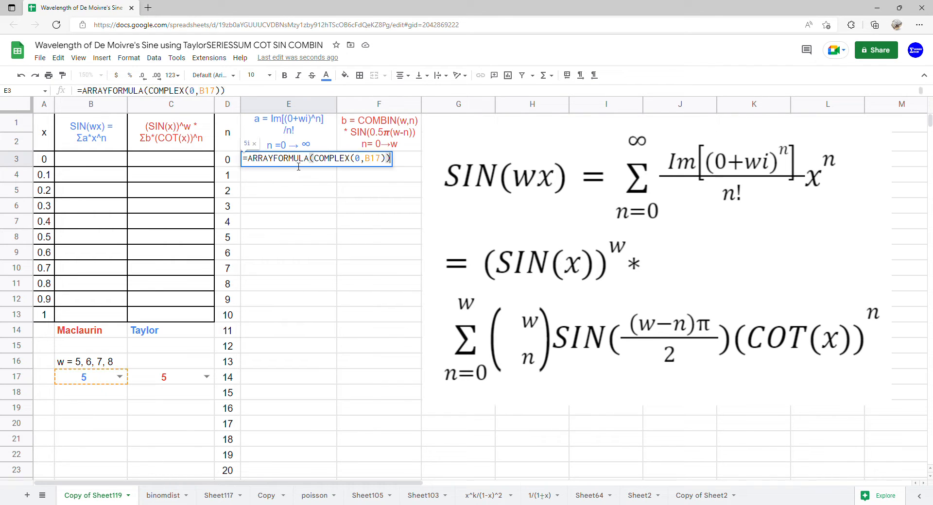
pyautogui.click(310, 162)
pyautogui.write('(impow')
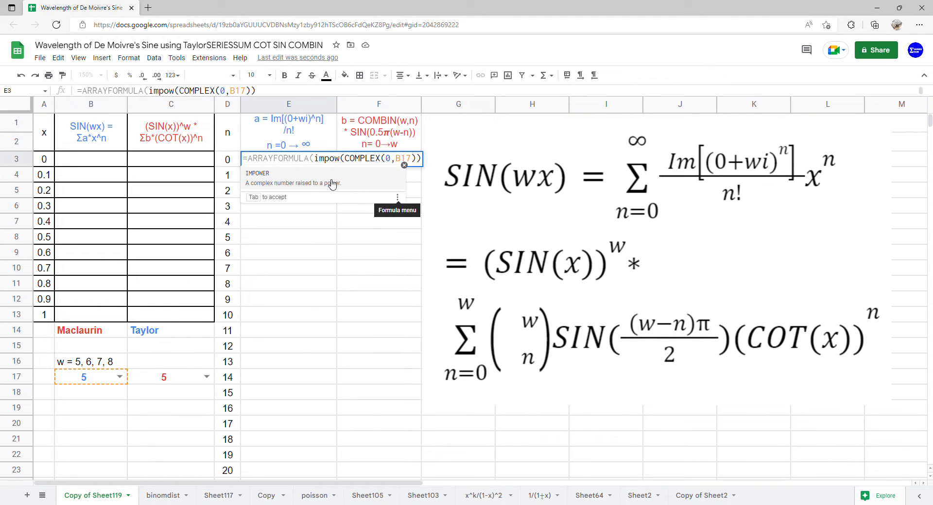
pyautogui.click(360, 174)
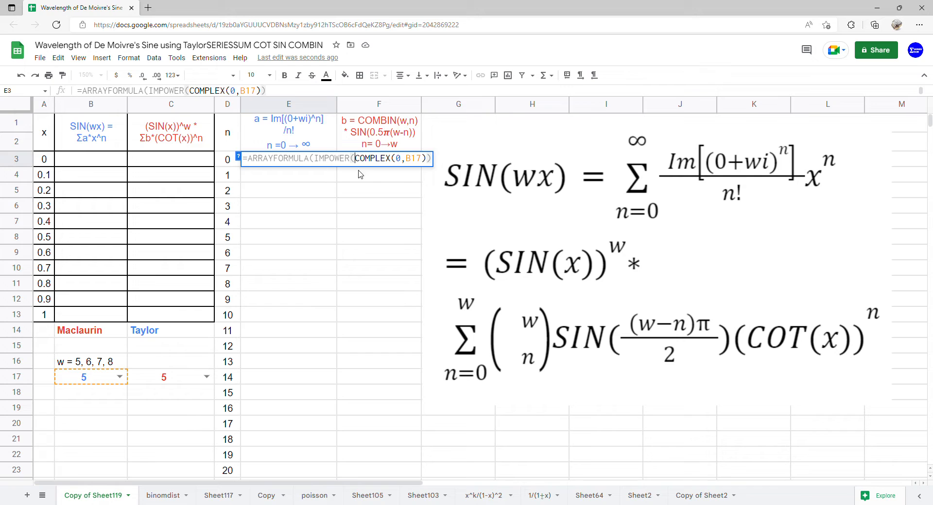
pyautogui.click(430, 160)
pyautogui.write(',')
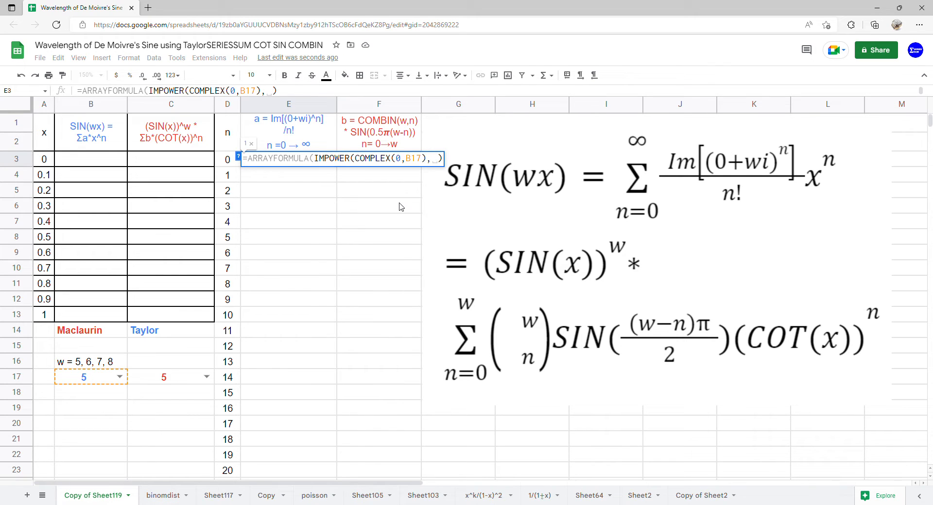
pyautogui.moveTo(225, 160); pyautogui.dragTo(225, 469)
pyautogui.press('Return')
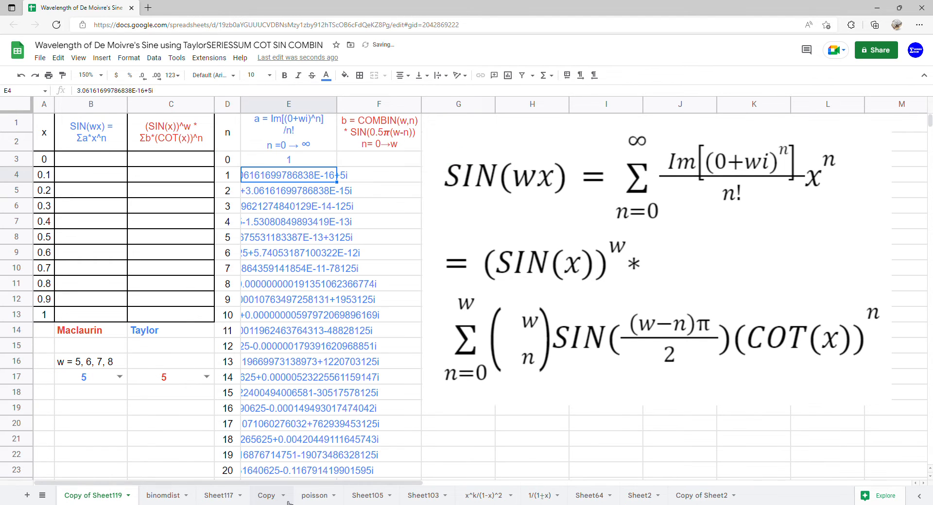
# Step: Wrap the IMPOWER expression in E3 in the IMAGINARY function to extract the imaginary parts
pyautogui.click(318, 161)
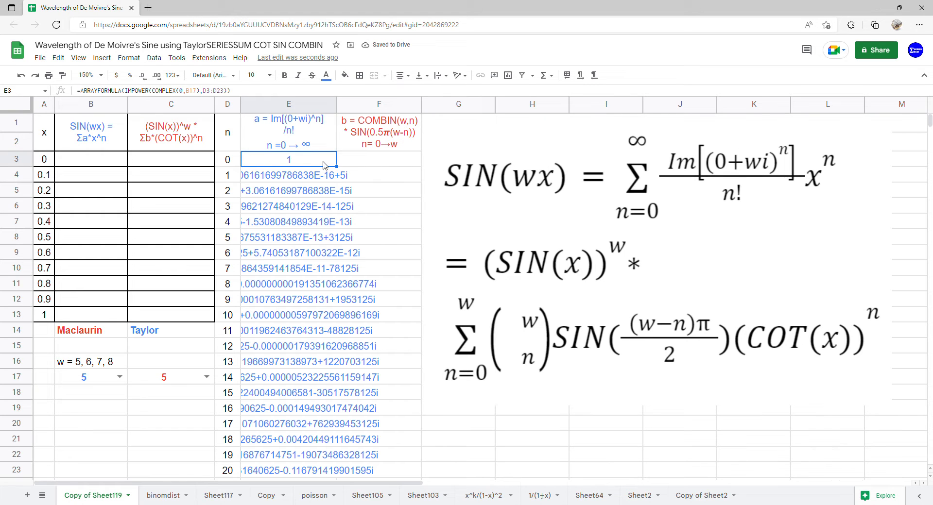
pyautogui.doubleClick(328, 164)
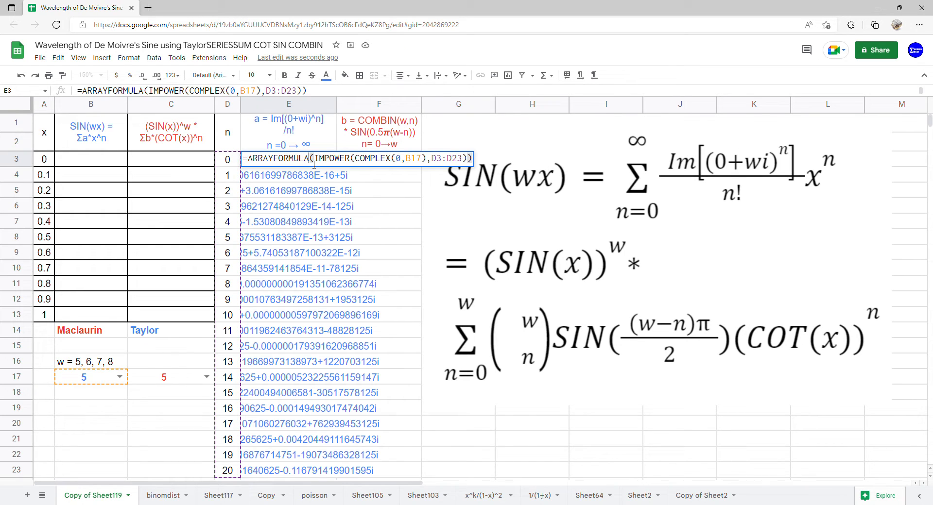
pyautogui.write('(imag')
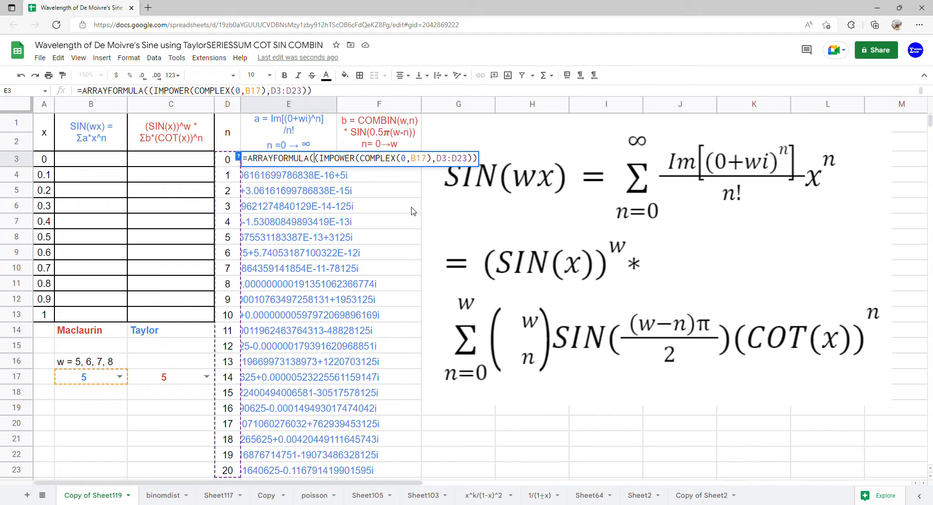
pyautogui.press('Down')
pyautogui.press('Tab')
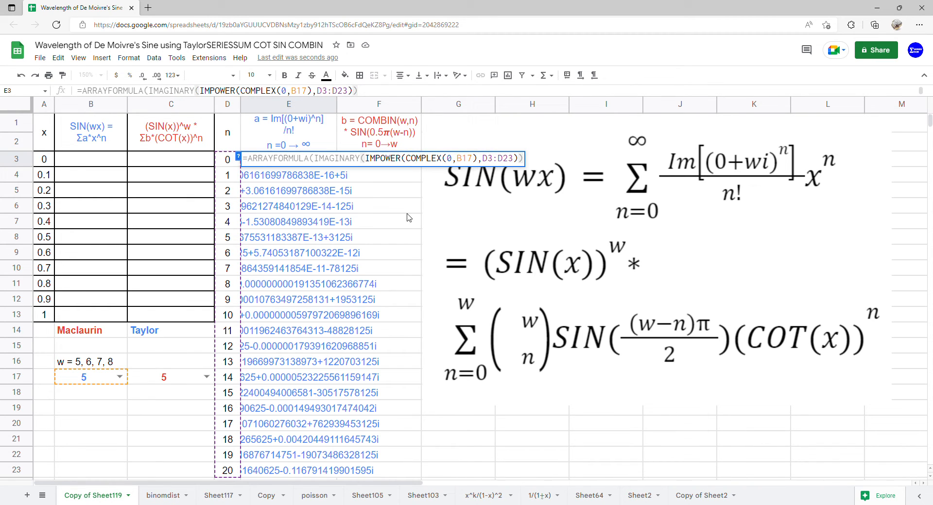
pyautogui.press('Return')
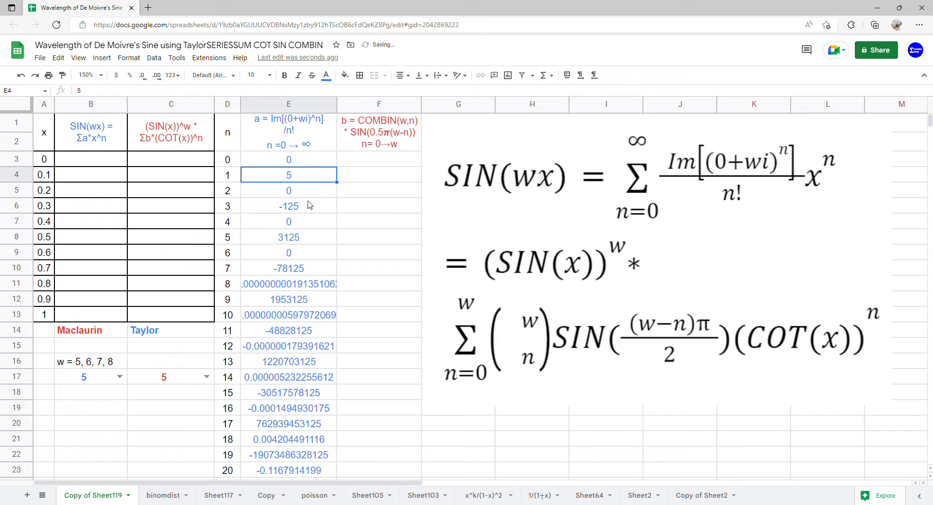
# Step: Divide the IMAGINARY expression in E3 by FACT(D3:D23) inside the array formula
pyautogui.press('Up')
pyautogui.press('Return')
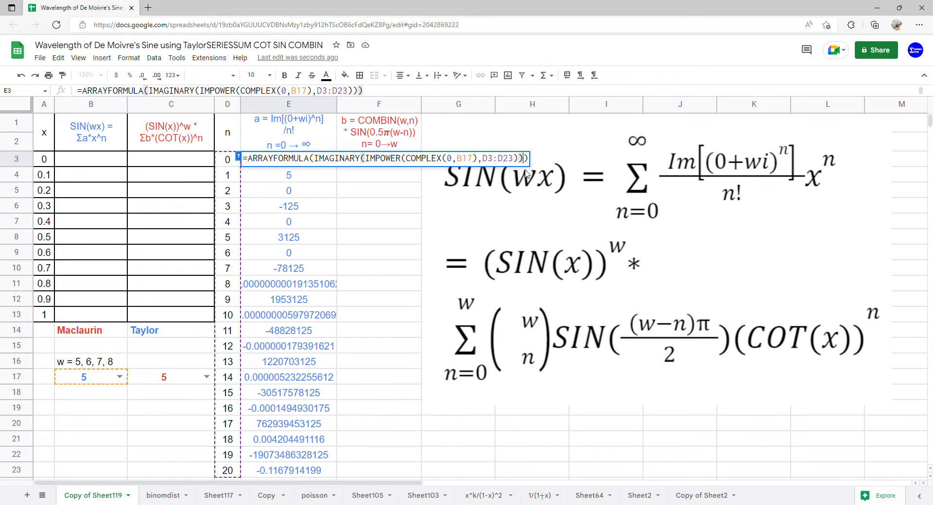
pyautogui.write('/FACT(')
pyautogui.moveTo(227, 160); pyautogui.dragTo(238, 473)
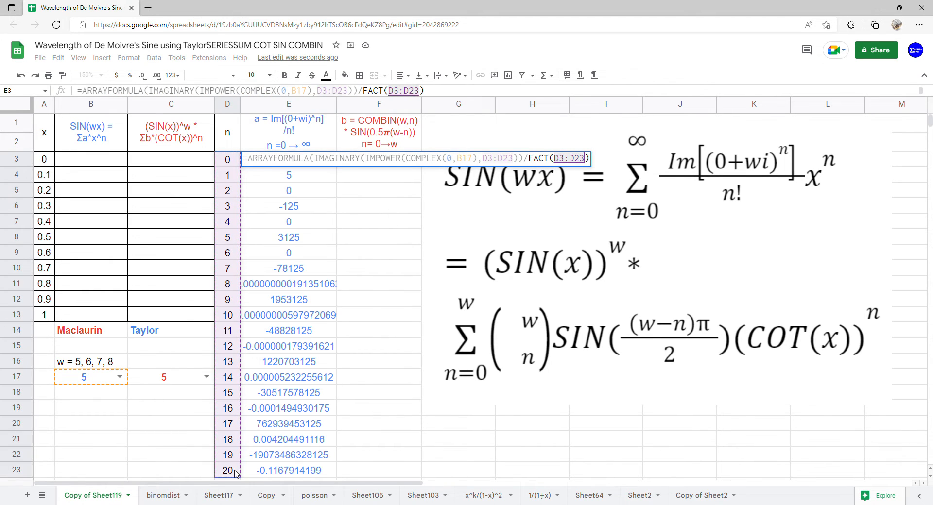
pyautogui.press('Return')
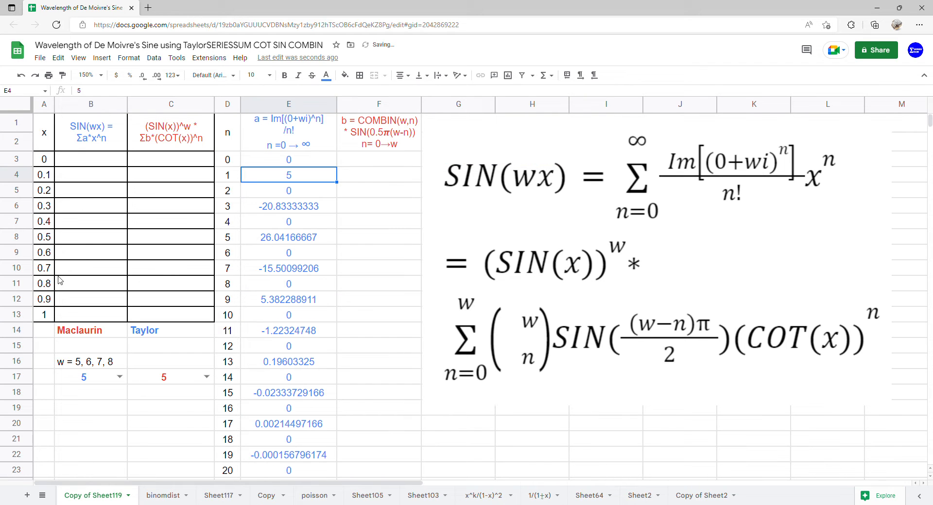
# Step: Start an ARRAYFORMULA in B3, the first cell of the SIN(wx) column
pyautogui.click(112, 161)
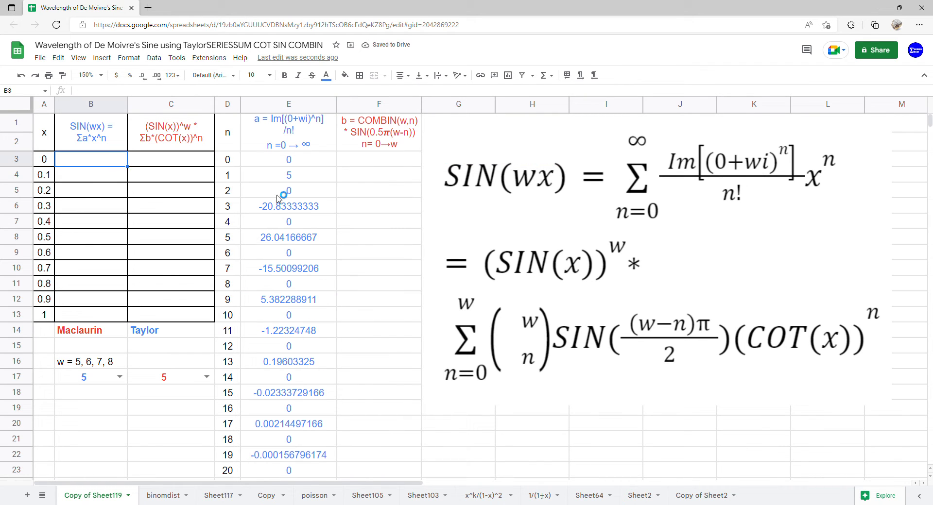
pyautogui.write('=ARRAYFORMULA(')
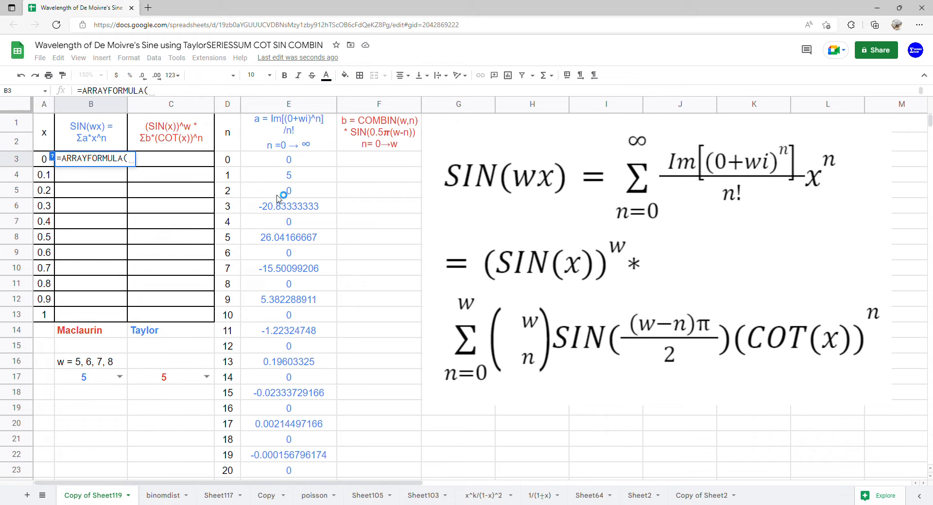
pyautogui.moveTo(38, 164); pyautogui.dragTo(44, 315)
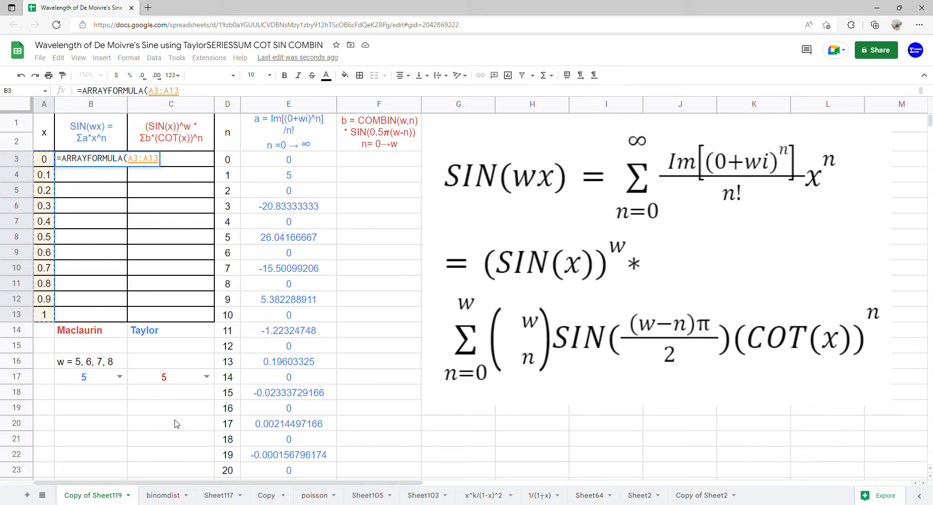
pyautogui.write(',0')
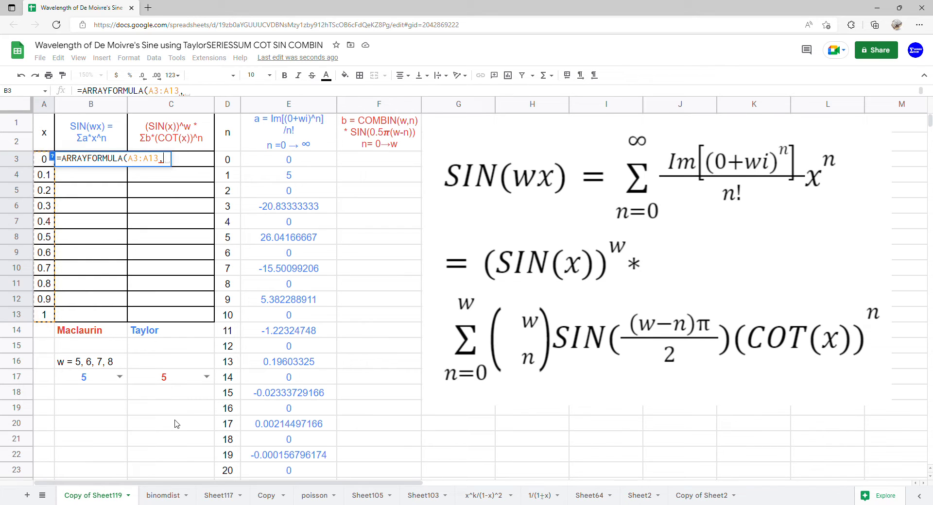
pyautogui.press('BackSpace')
pyautogui.press('BackSpace')
pyautogui.press('BackSpace')
pyautogui.press('BackSpace')
pyautogui.press('BackSpace')
pyautogui.press('BackSpace')
pyautogui.press('BackSpace')
pyautogui.press('BackSpace')
pyautogui.press('BackSpace')
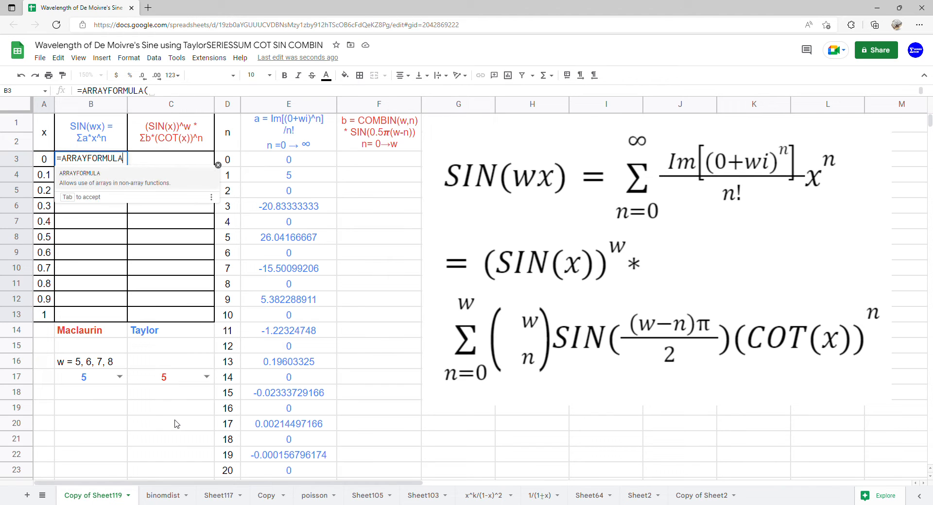
# Step: Complete the B3 array formula with SERIESSUM over A3:A13, starting power 0, increment 1 and coefficients E3:E23
pyautogui.write('(s')
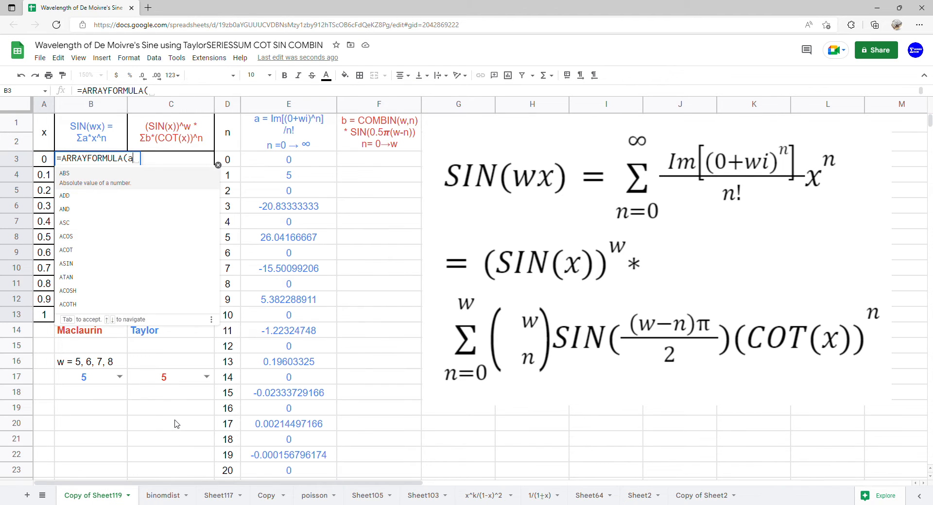
pyautogui.write('eri')
pyautogui.press('Tab')
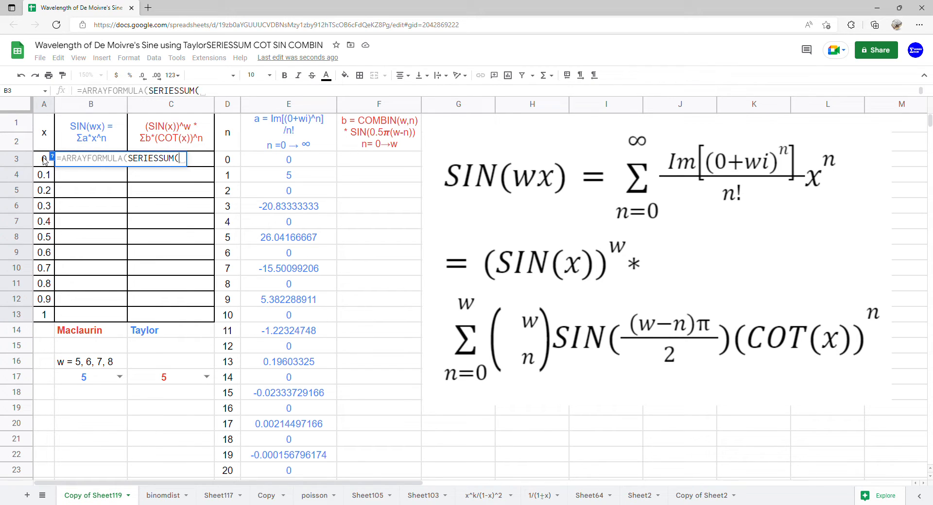
pyautogui.moveTo(43, 160); pyautogui.dragTo(44, 315)
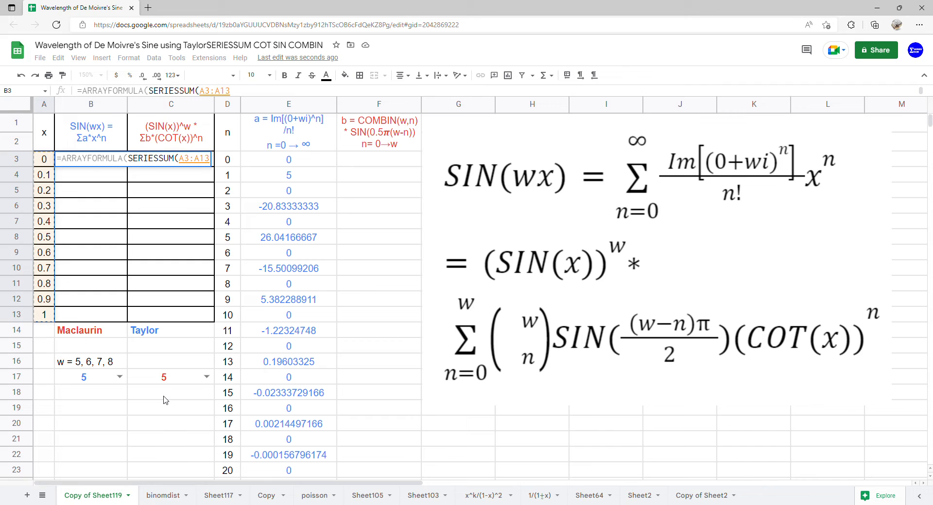
pyautogui.write(',0')
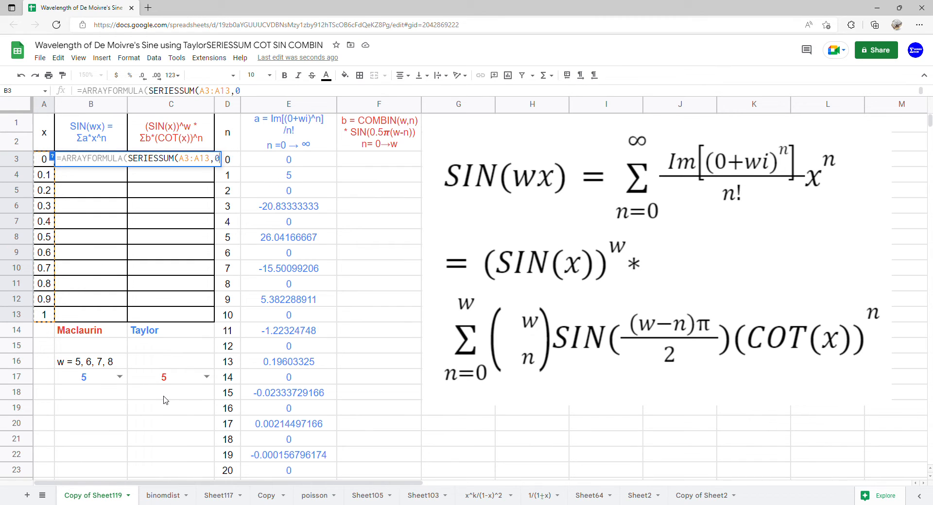
pyautogui.write(',1,')
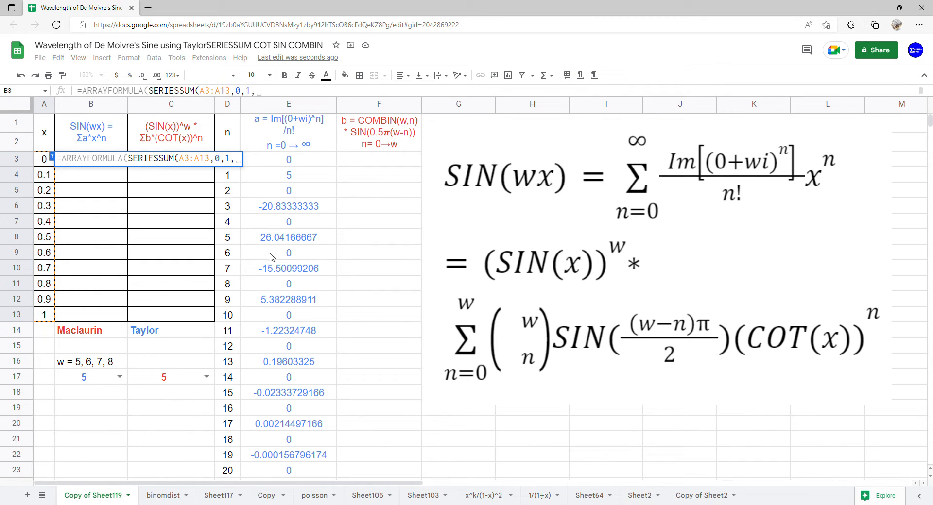
pyautogui.moveTo(317, 155); pyautogui.dragTo(300, 471)
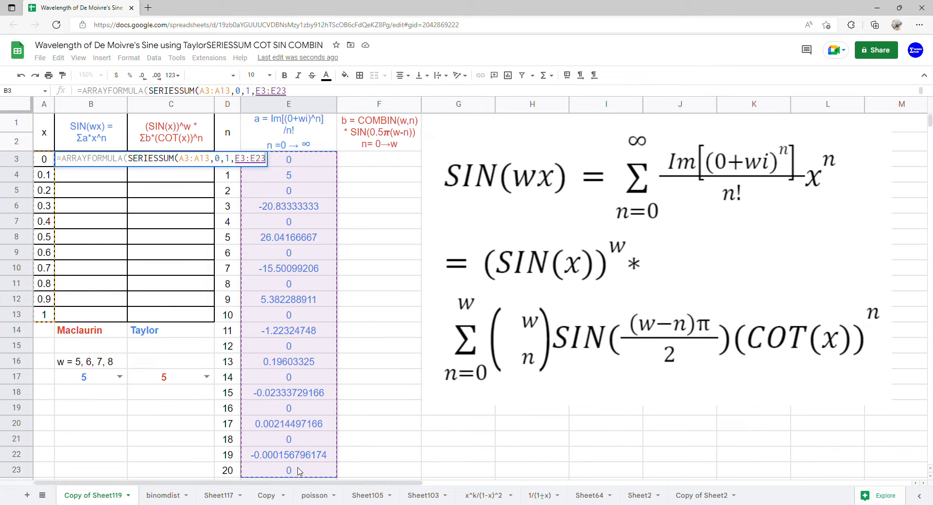
pyautogui.press('Return')
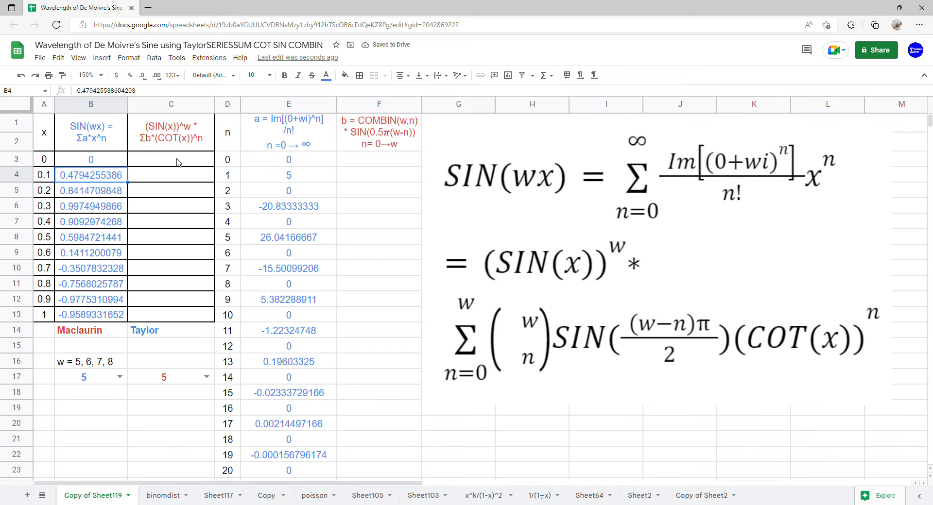
# Step: Start an ARRAYFORMULA in F3 with COMBIN, using w from C17 and the n values D3:D23
pyautogui.moveTo(178, 162); pyautogui.dragTo(174, 318)
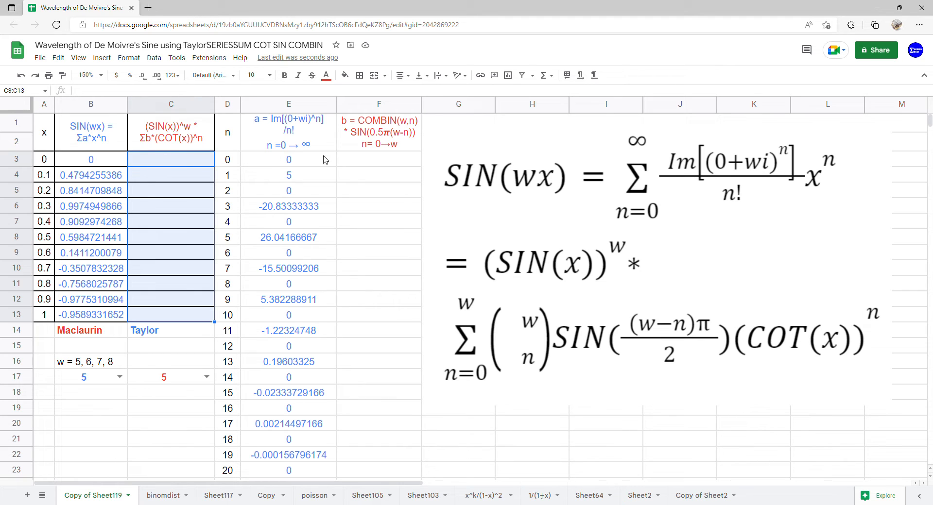
pyautogui.click(385, 163)
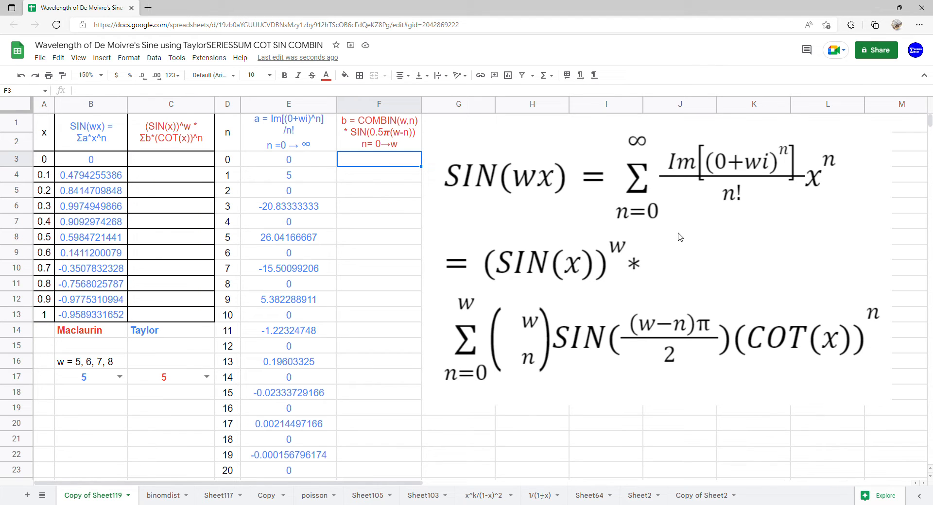
pyautogui.write('=ARRAYFORMULA(')
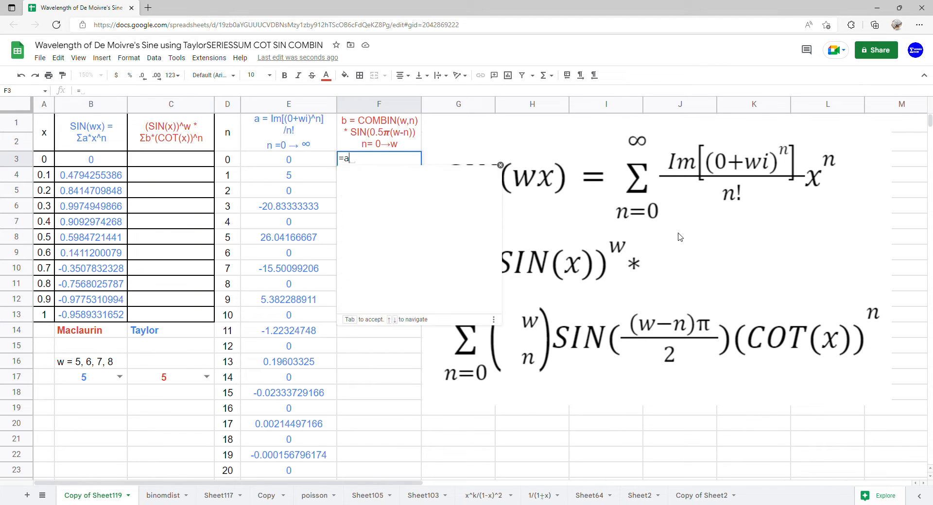
pyautogui.write('c')
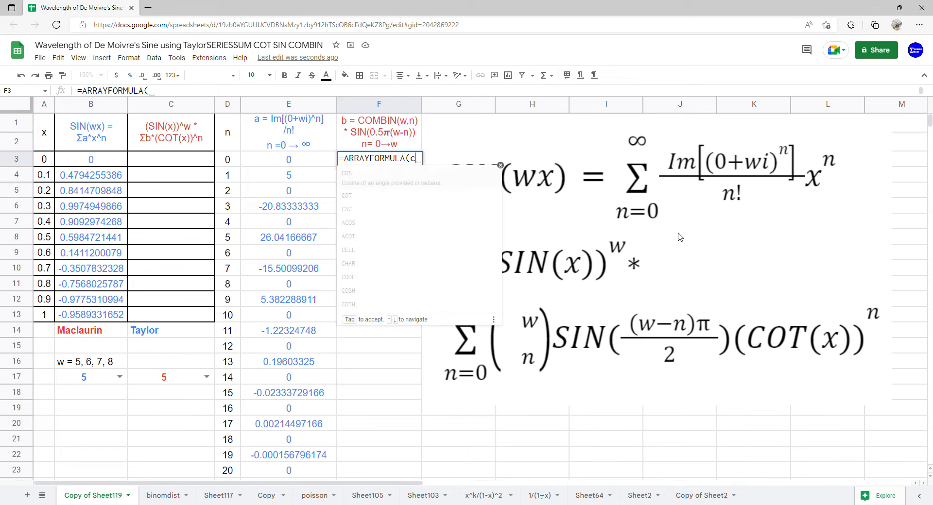
pyautogui.write('ombin')
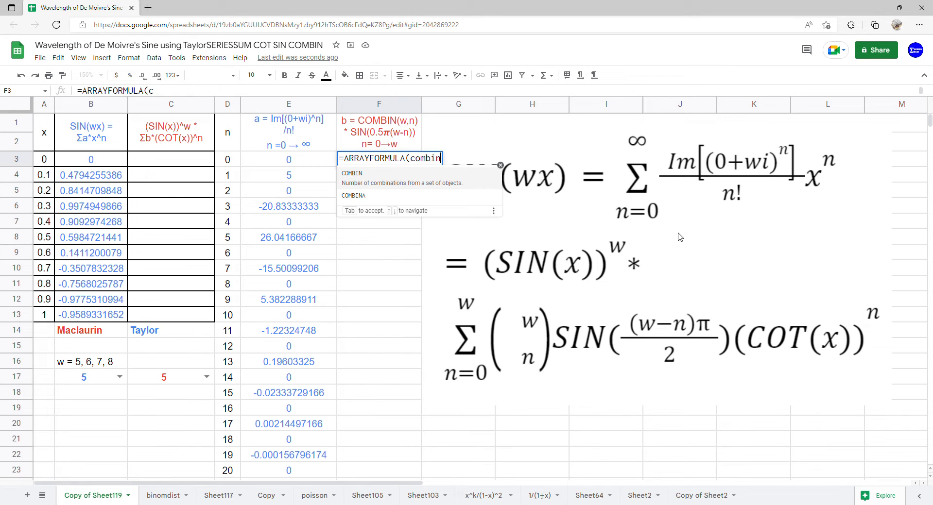
pyautogui.press('Tab')
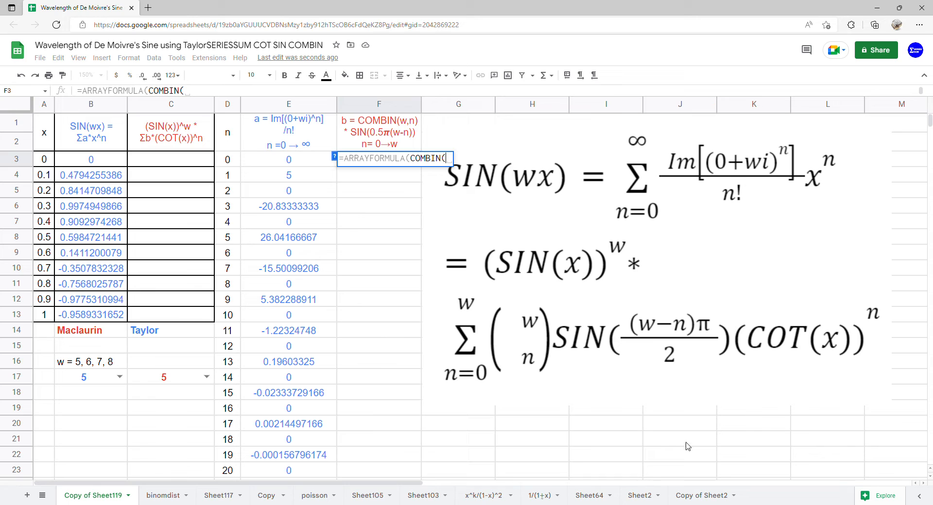
pyautogui.click(169, 378)
pyautogui.write(',')
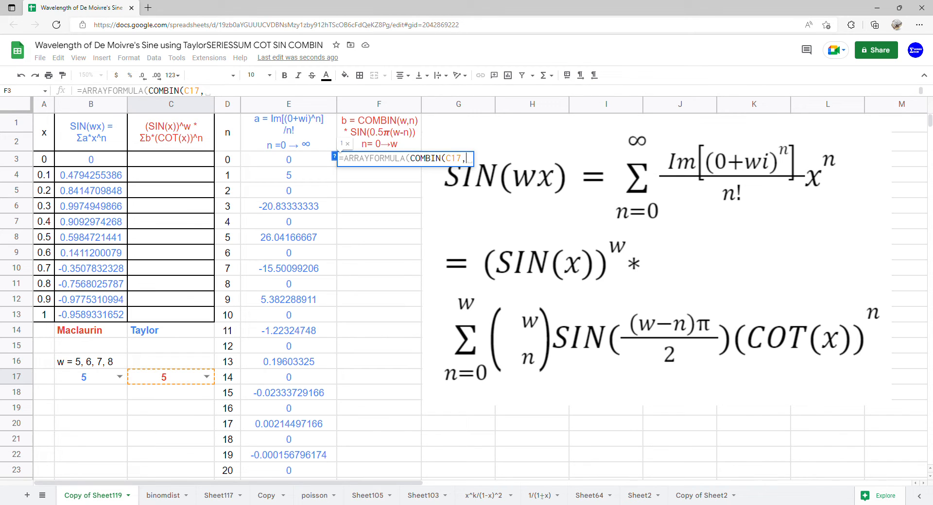
pyautogui.moveTo(231, 162); pyautogui.dragTo(236, 473)
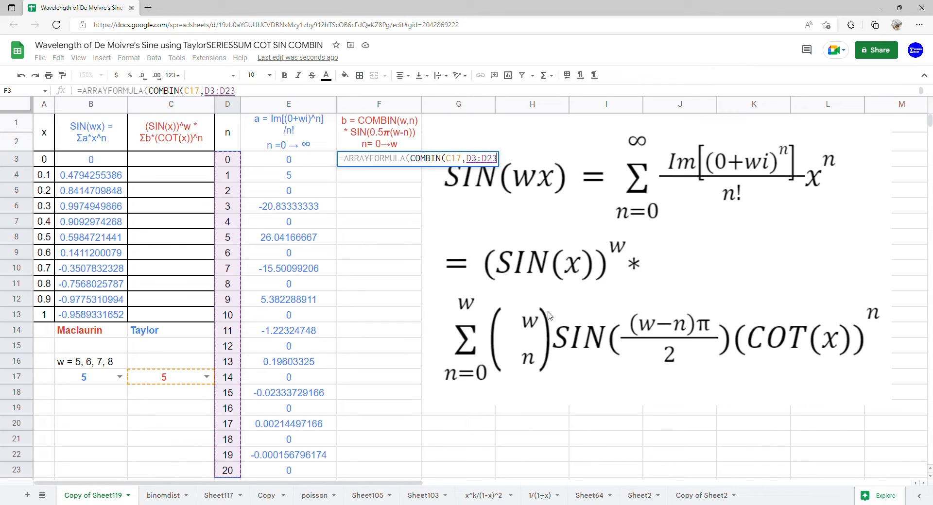
# Step: Multiply the COMBIN term in F3 by SIN(0.5*PI()*(C17-D3:D23)) and enter the array formula
pyautogui.write(')*')
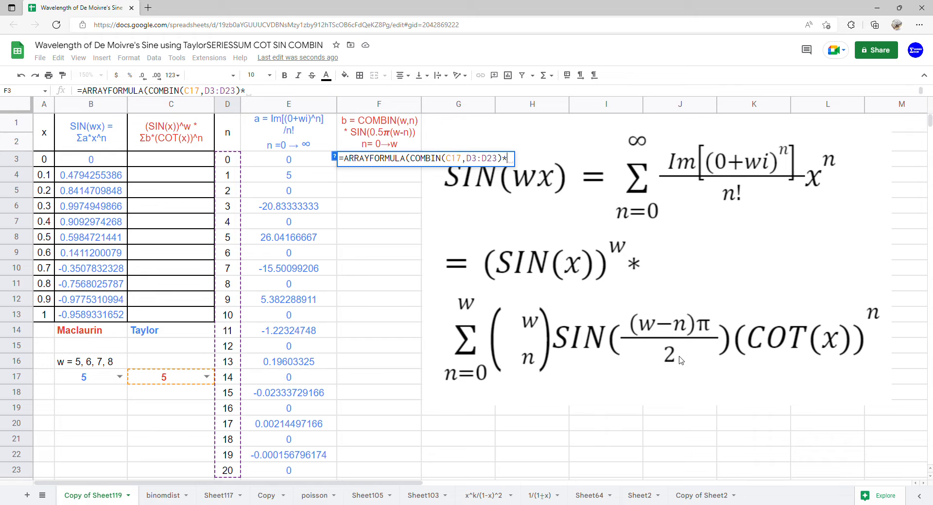
pyautogui.write('SIN(')
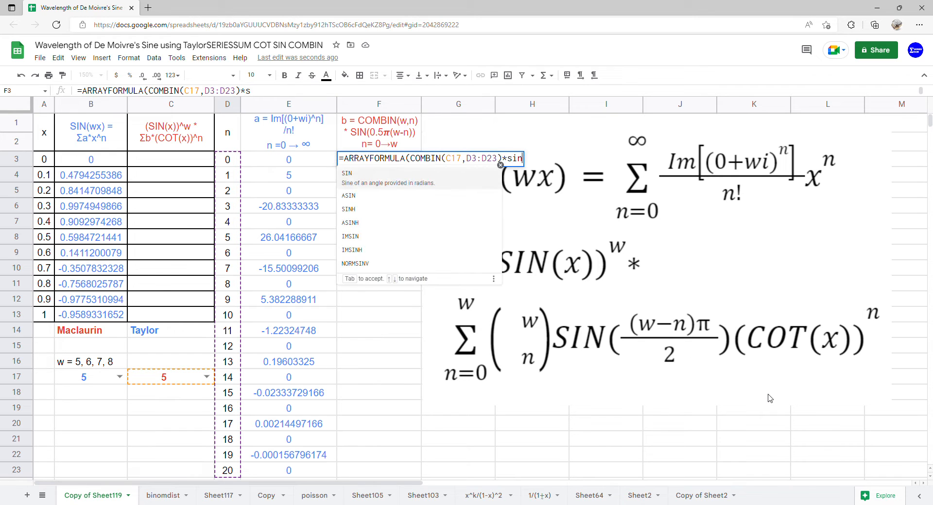
pyautogui.write('0')
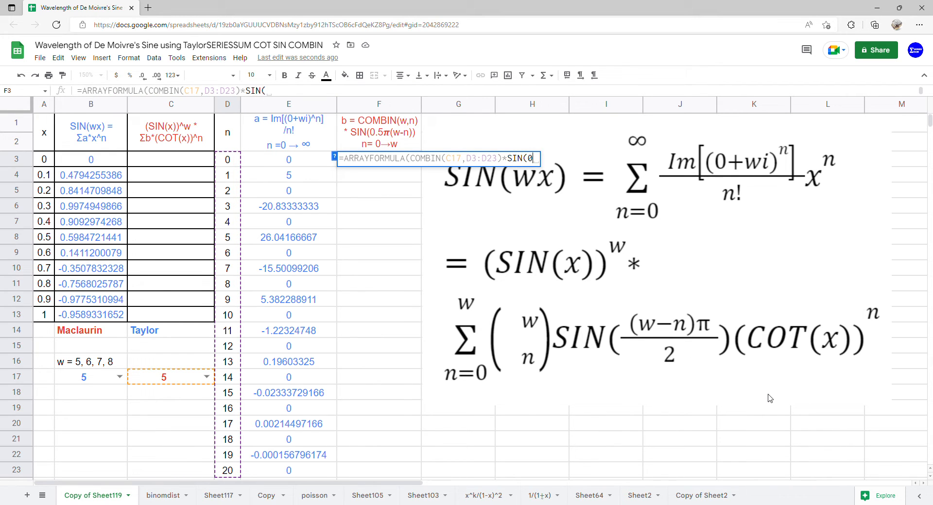
pyautogui.write('.5*PI()')
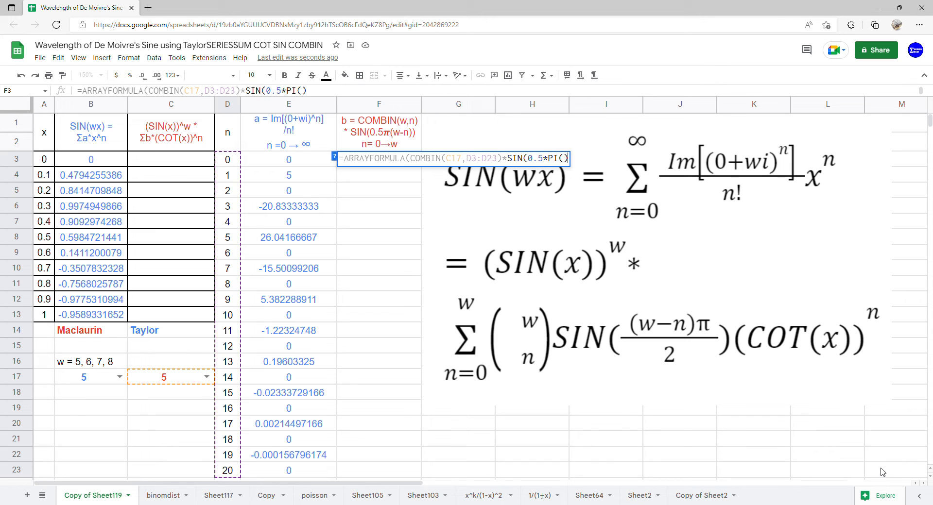
pyautogui.write('*(')
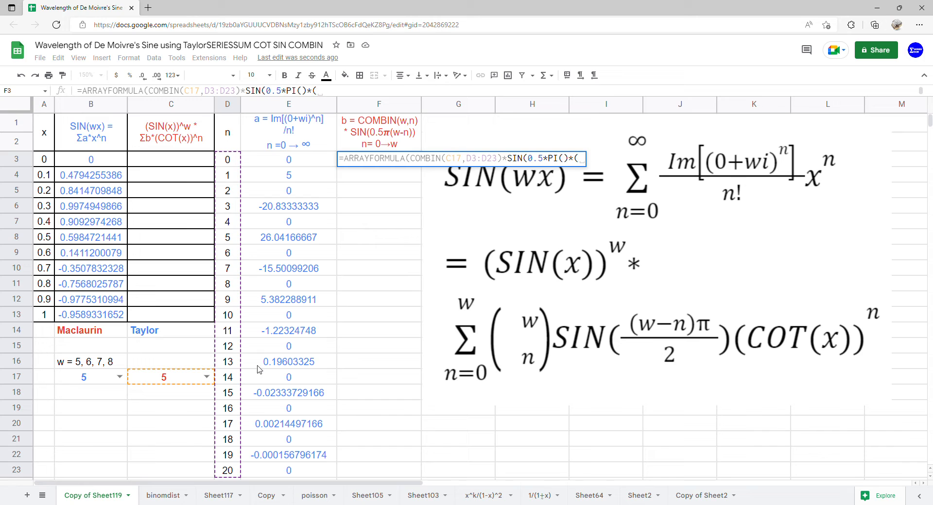
pyautogui.click(188, 378)
pyautogui.write('-')
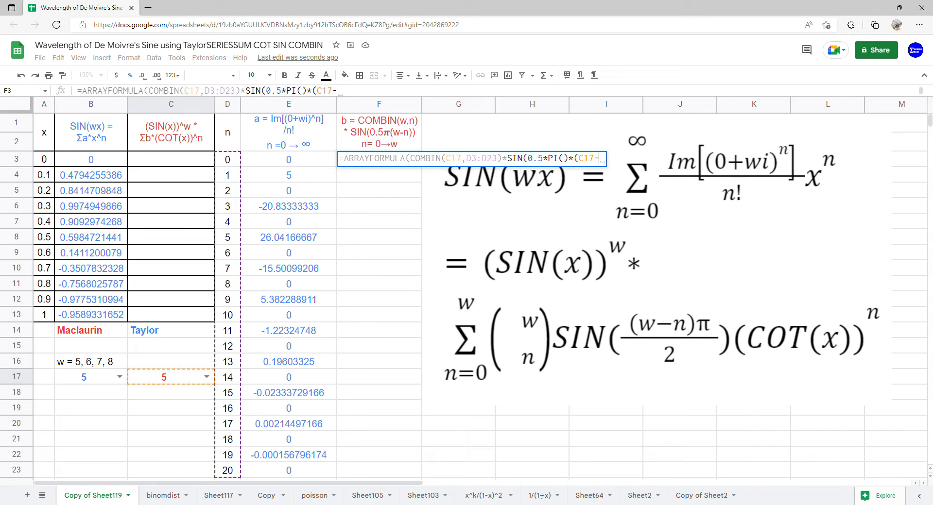
pyautogui.moveTo(228, 160); pyautogui.dragTo(236, 478)
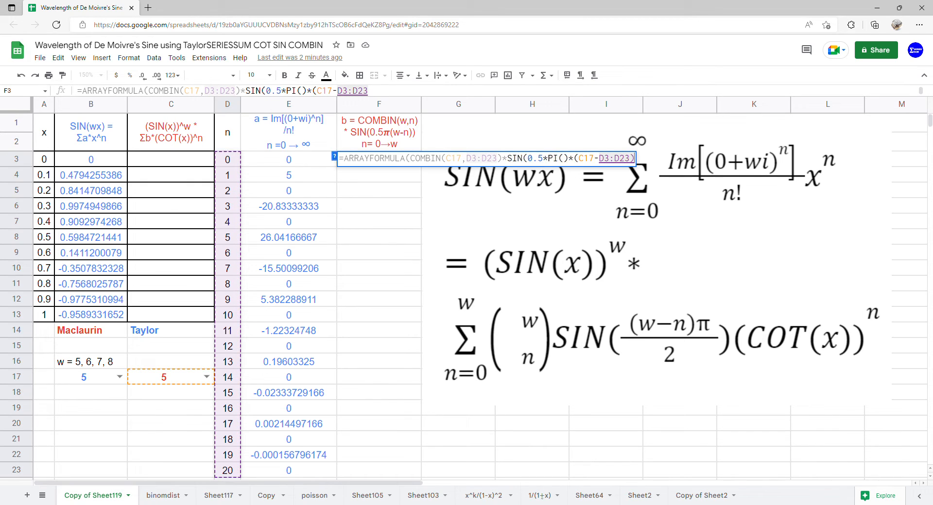
pyautogui.write(')')
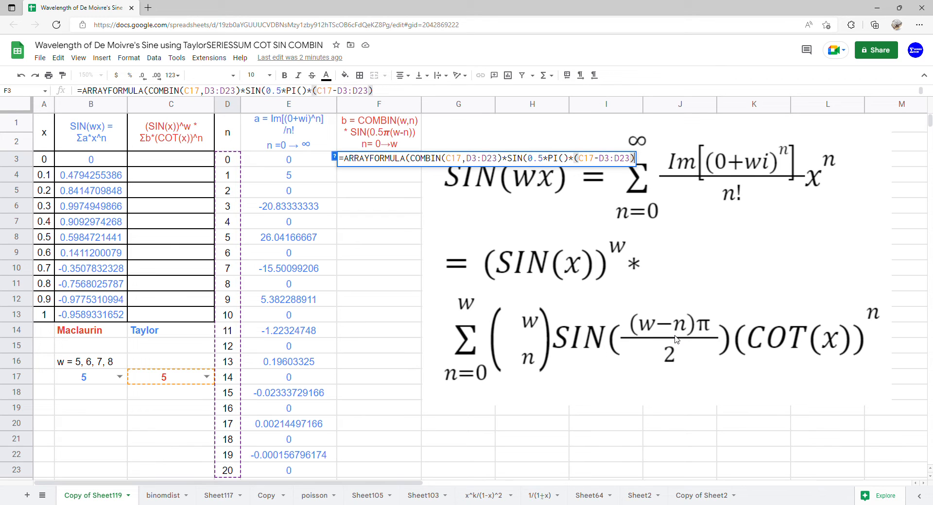
pyautogui.press('Return')
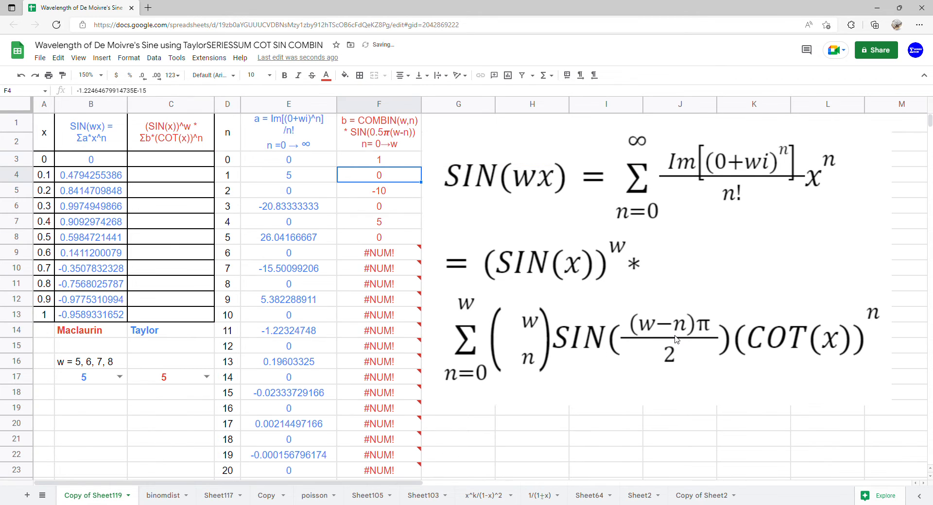
pyautogui.moveTo(396, 254); pyautogui.dragTo(391, 394)
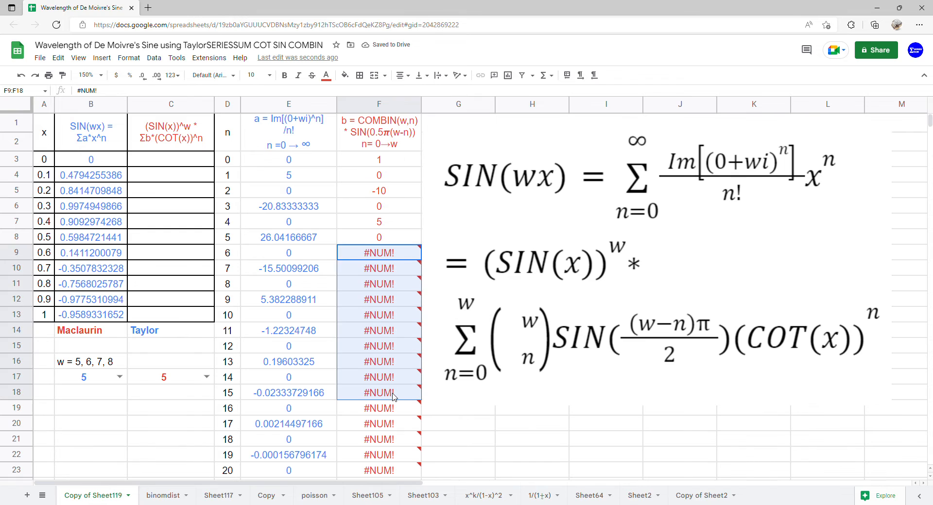
pyautogui.click(476, 392)
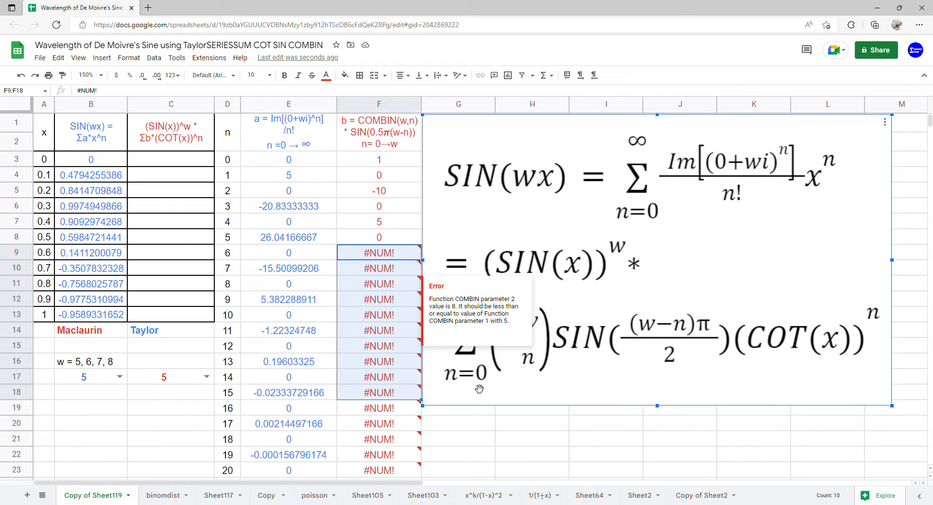
pyautogui.click(721, 445)
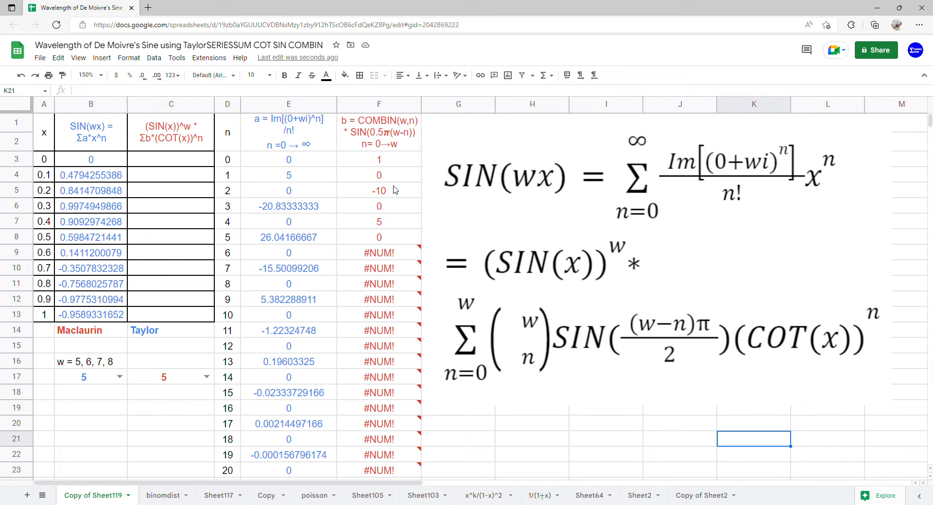
# Step: Wrap the F3 coefficient expression in an IF that returns 0 wherever D3:D23 is greater than C17
pyautogui.doubleClick(387, 164)
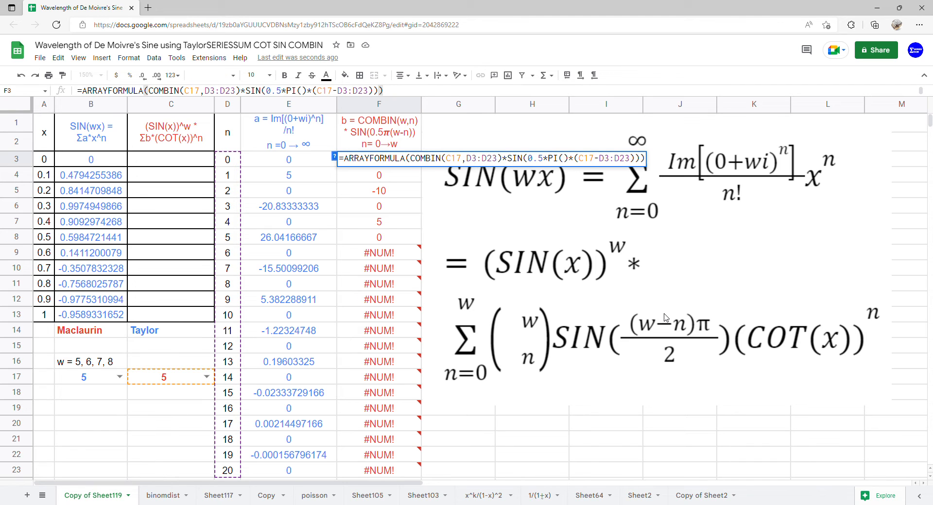
pyautogui.write('IF(')
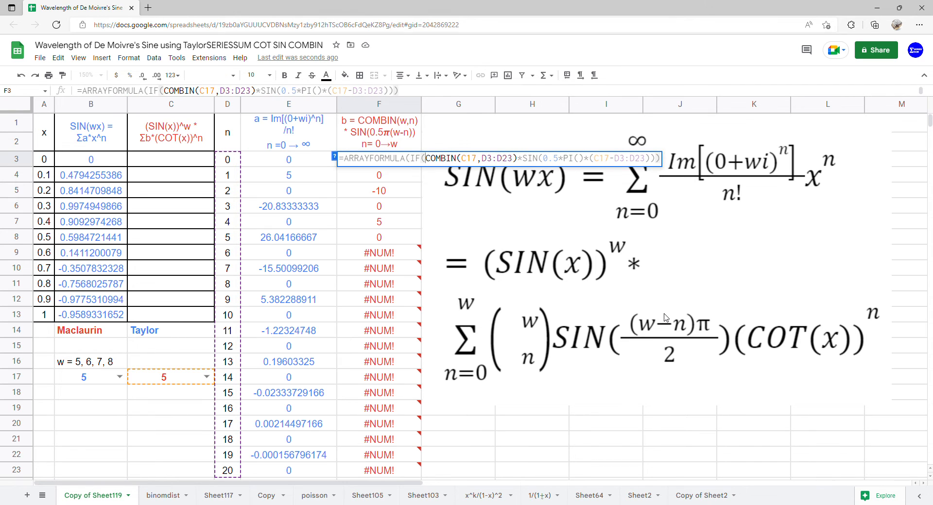
pyautogui.moveTo(228, 160); pyautogui.dragTo(226, 482)
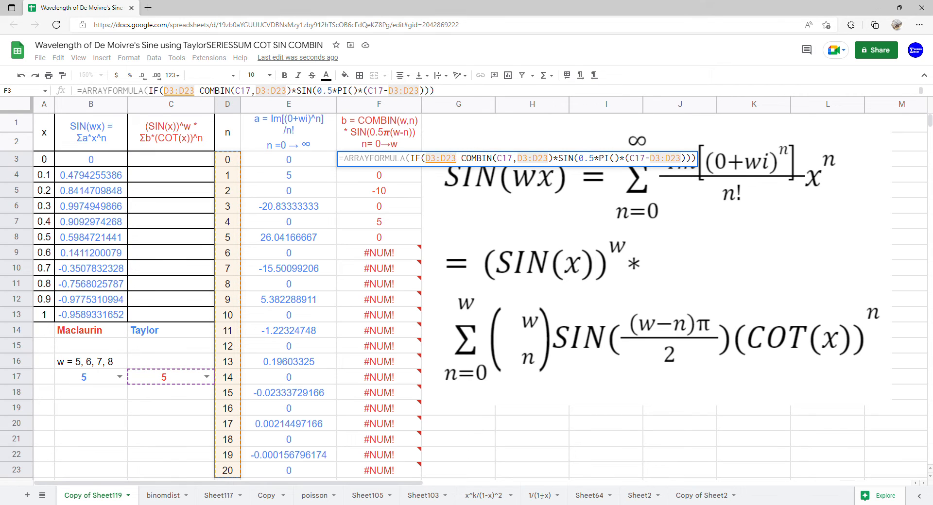
pyautogui.write('>')
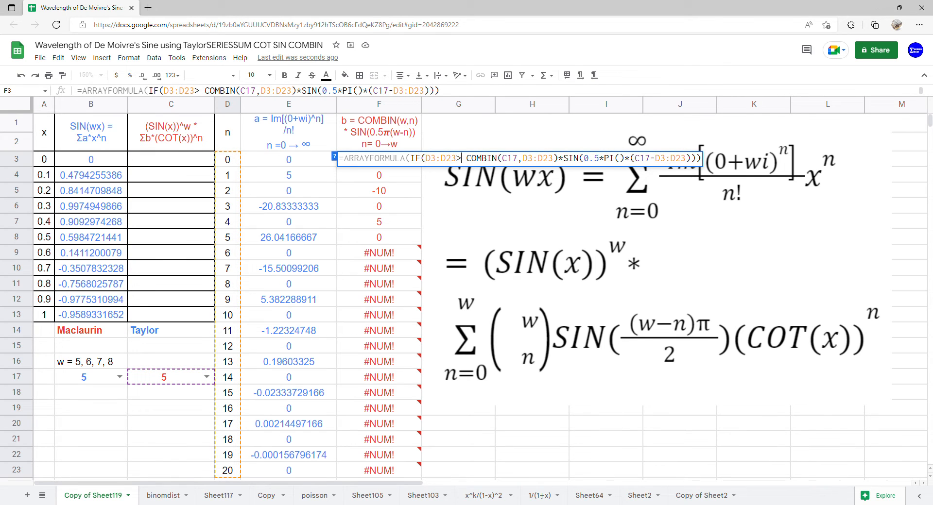
pyautogui.click(181, 383)
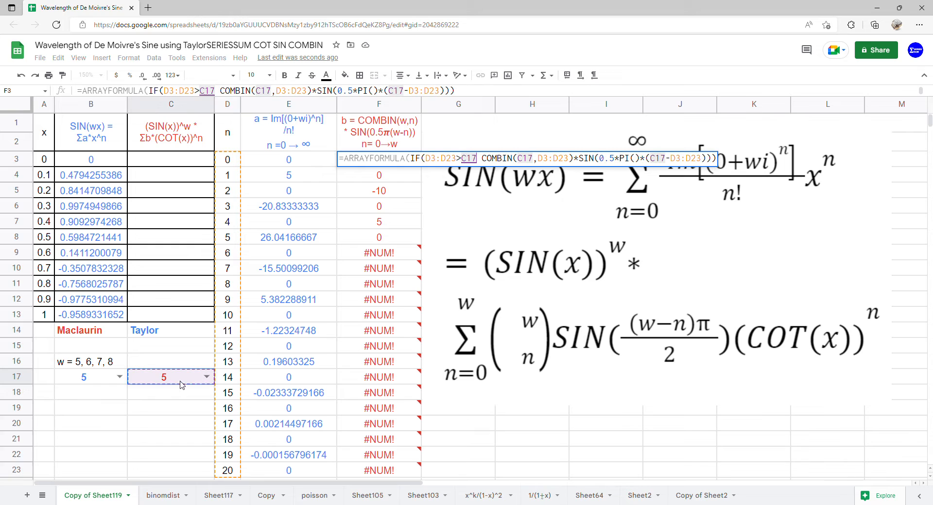
pyautogui.write(',0,')
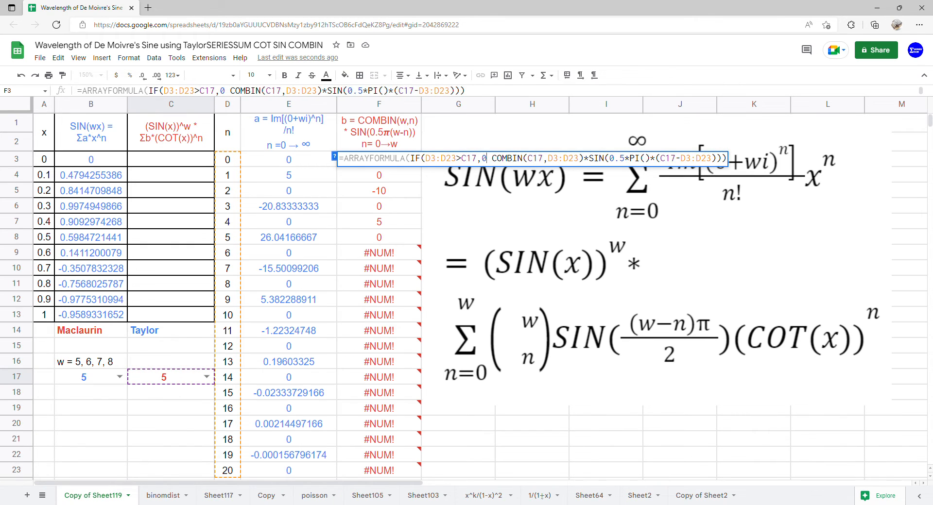
pyautogui.press('Return')
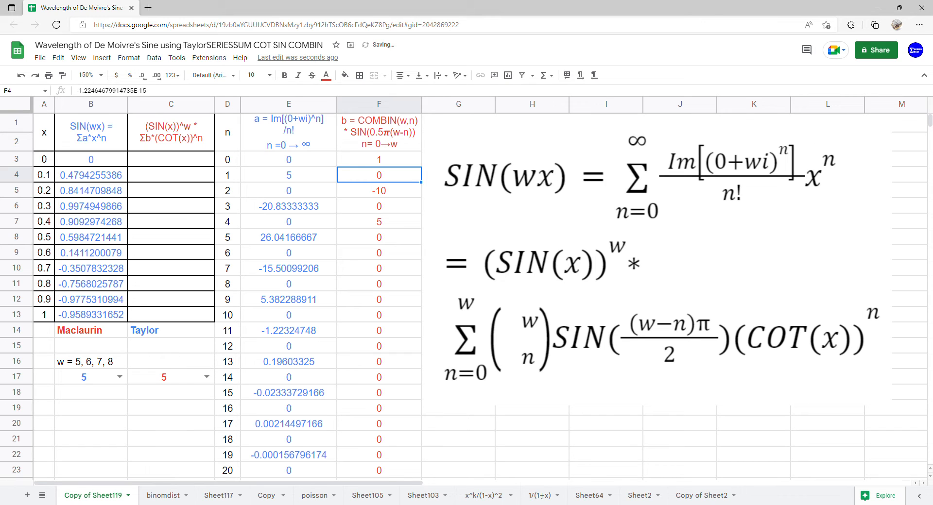
# Step: Enter an array formula in C3 applying SERIESSUM to COT(A3:A13) with starting power 0, increment 1 and coefficients F3:F23
pyautogui.click(192, 166)
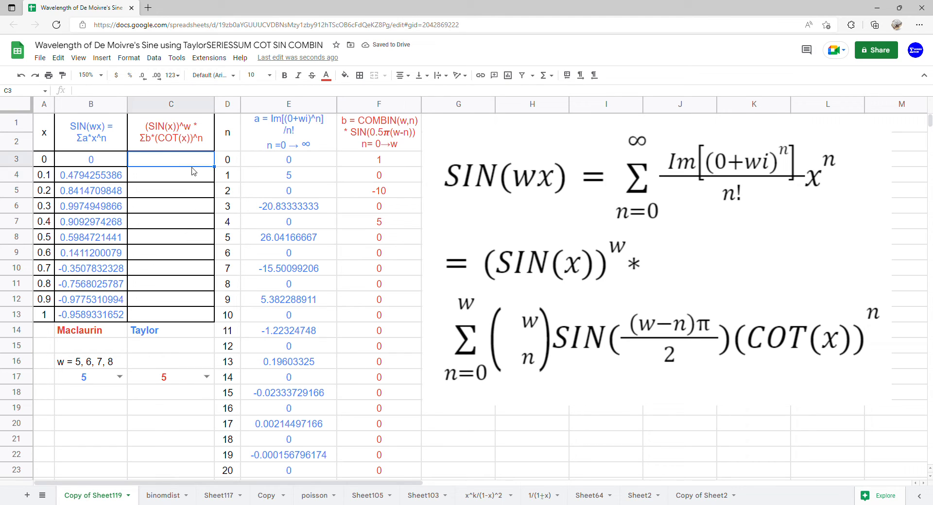
pyautogui.write('=ARRAYFORMULA(ser')
pyautogui.press('Tab')
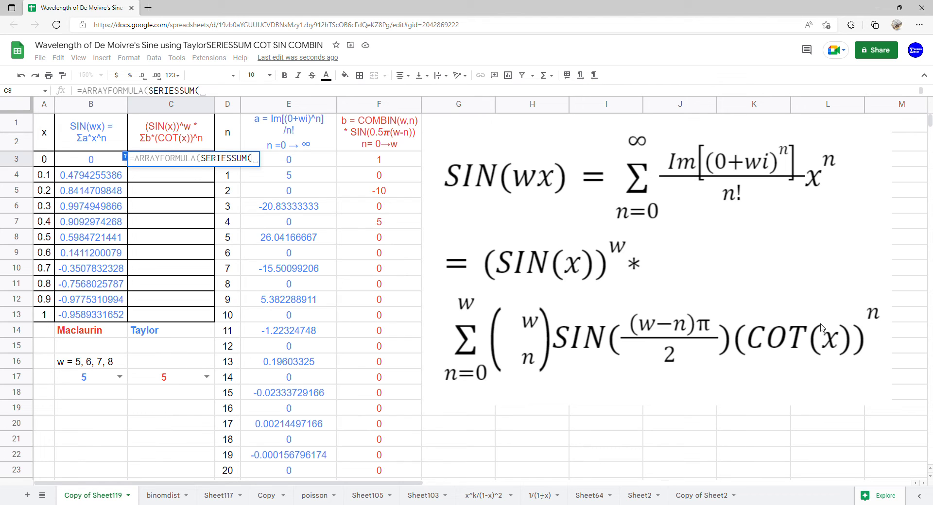
pyautogui.write('cost')
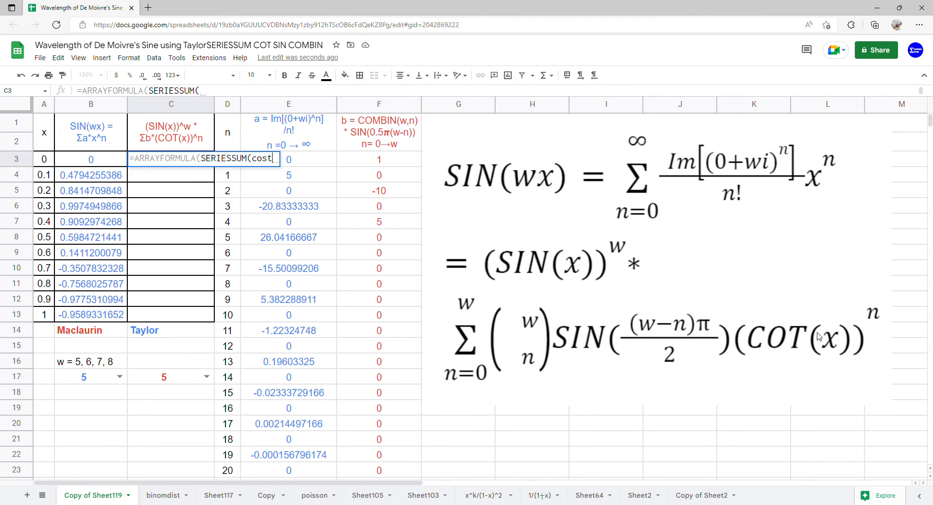
pyautogui.press('BackSpace')
pyautogui.press('BackSpace')
pyautogui.write('t')
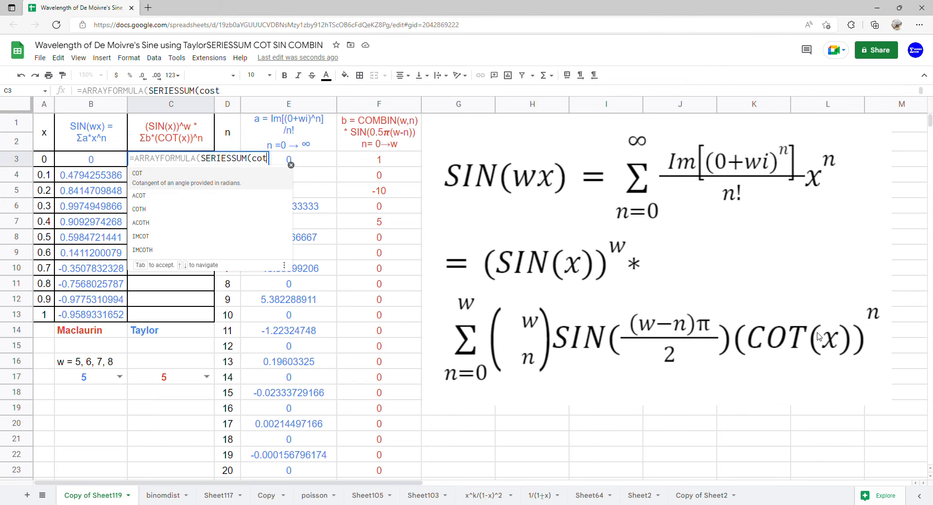
pyautogui.press('Tab')
pyautogui.moveTo(47, 161); pyautogui.dragTo(51, 315)
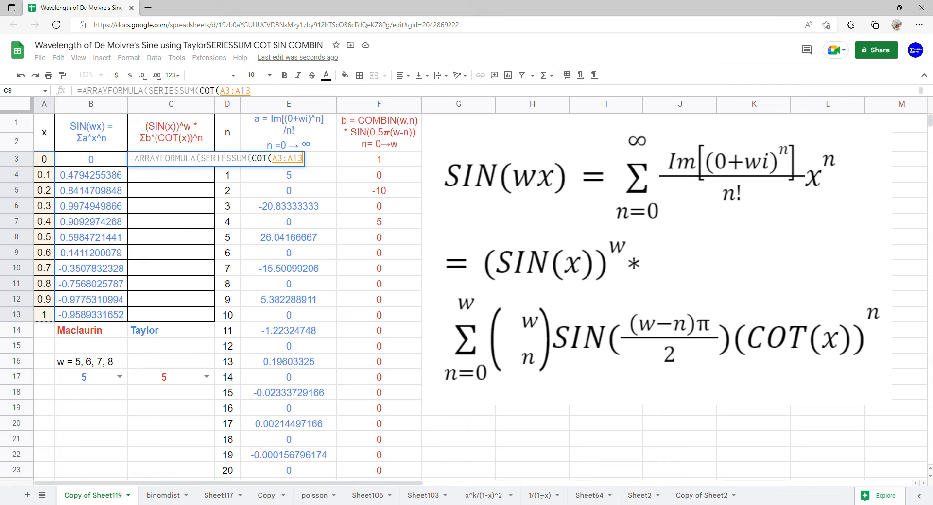
pyautogui.write('),0,1,')
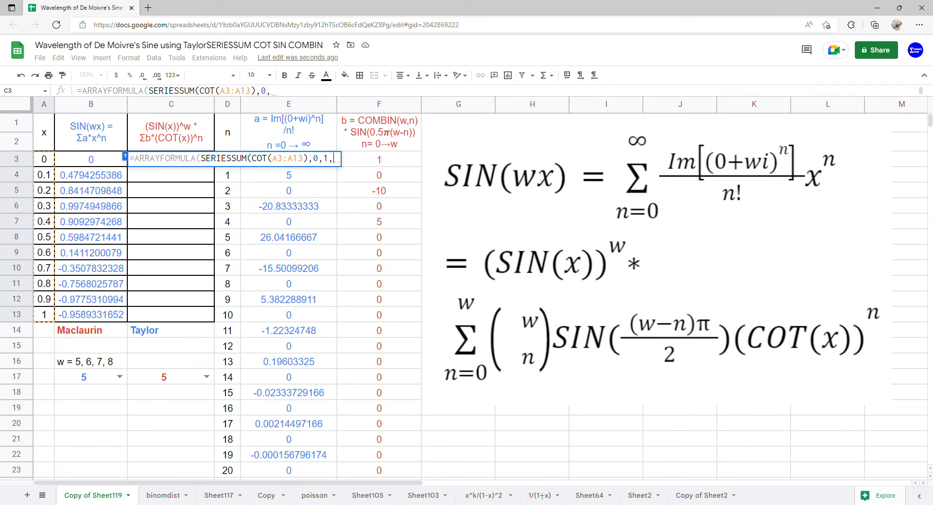
pyautogui.moveTo(399, 166); pyautogui.dragTo(393, 471)
pyautogui.press('Return')
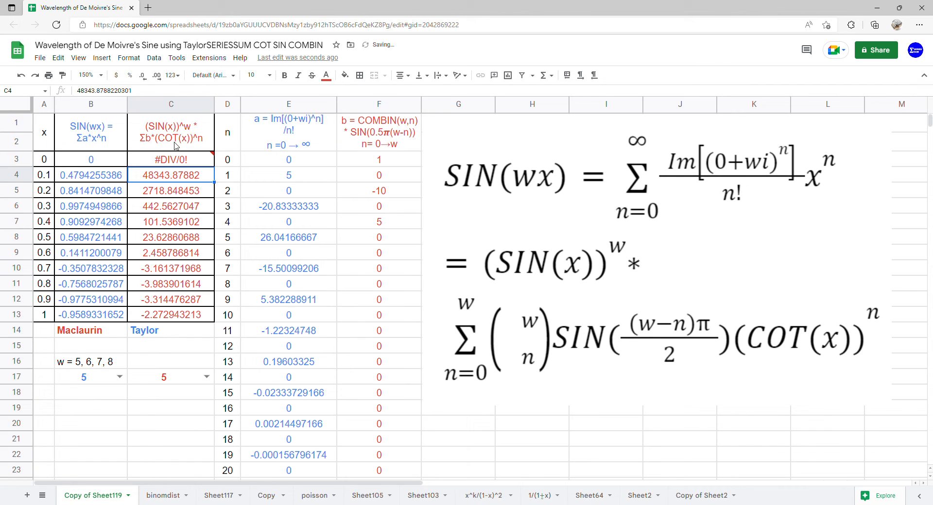
pyautogui.click(176, 160)
pyautogui.click(199, 228)
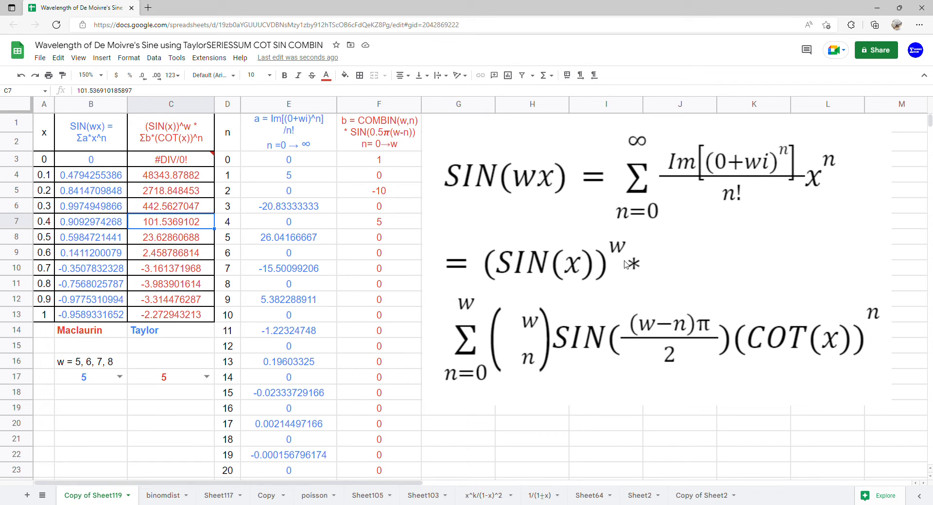
pyautogui.click(188, 164)
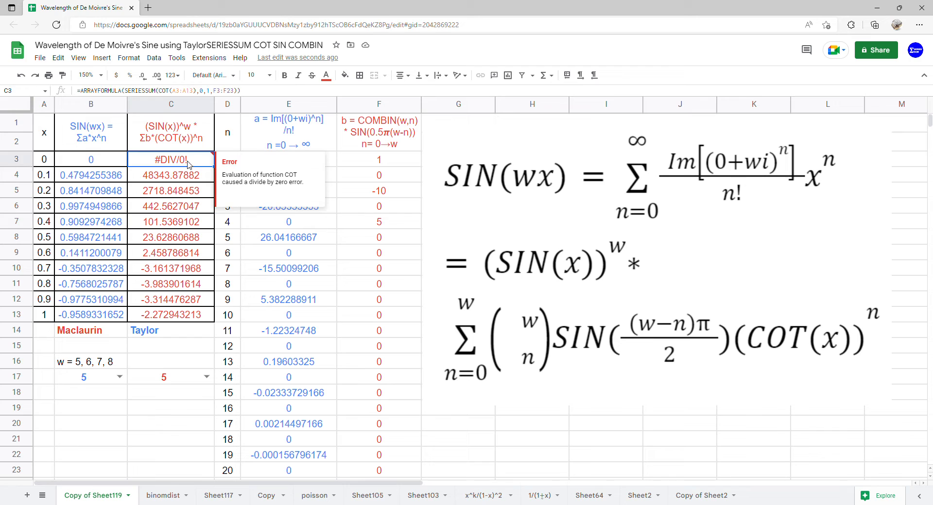
pyautogui.doubleClick(188, 166)
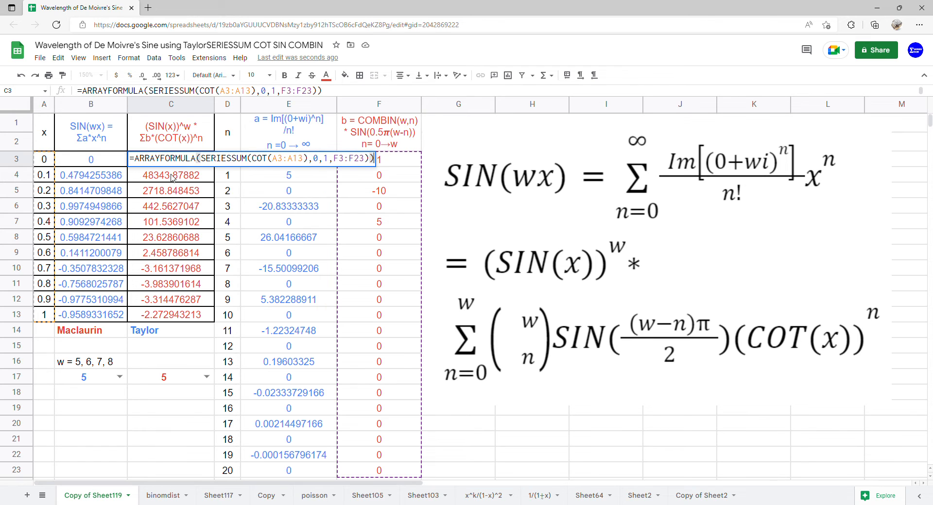
pyautogui.press('Escape')
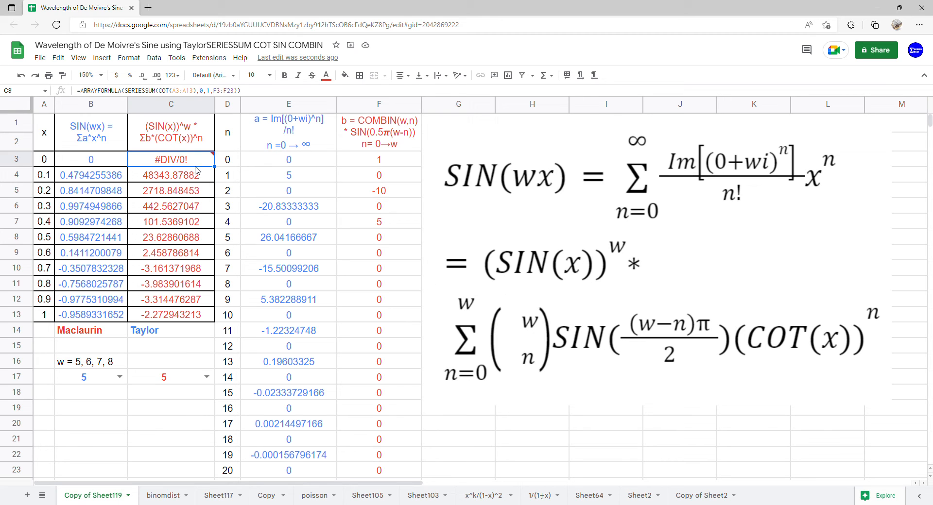
# Step: Wrap the SERIESSUM expression in C3 in an IF that returns 0 wherever A3:A13 equals 0
pyautogui.press('Return')
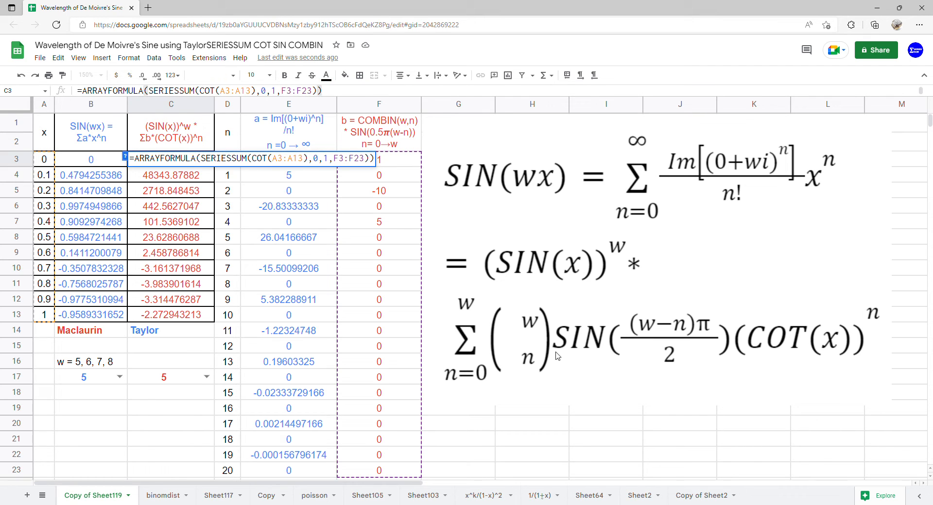
pyautogui.press('Right')
pyautogui.write('IF(')
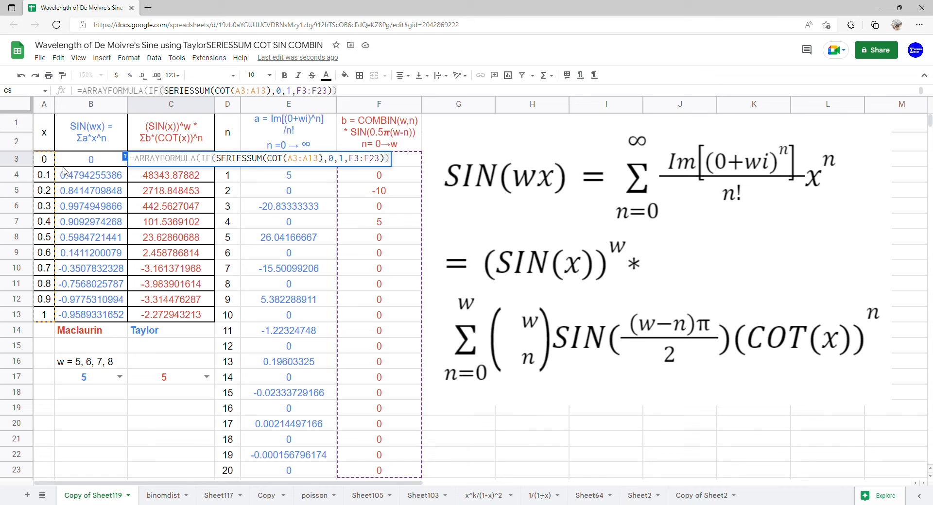
pyautogui.moveTo(43, 165); pyautogui.dragTo(53, 314)
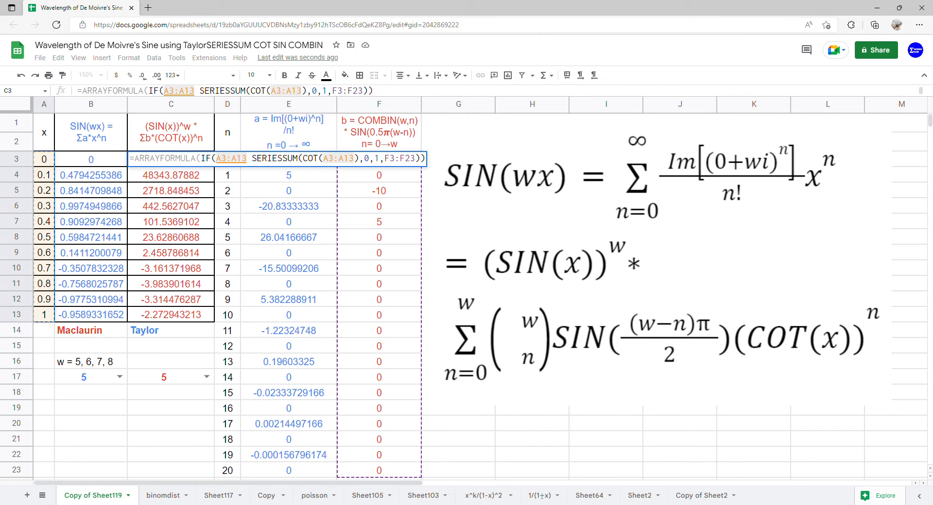
pyautogui.write('=0,0,')
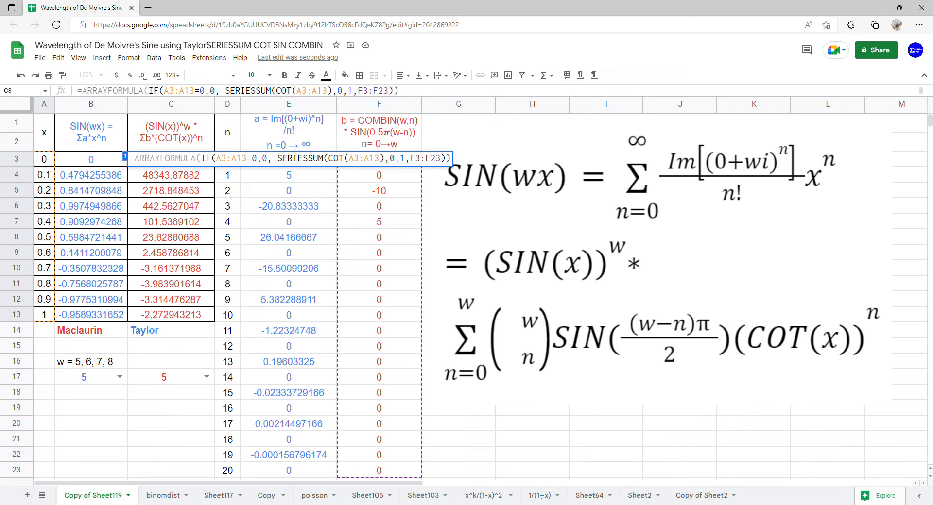
pyautogui.press('Return')
pyautogui.moveTo(43, 146); pyautogui.dragTo(154, 314)
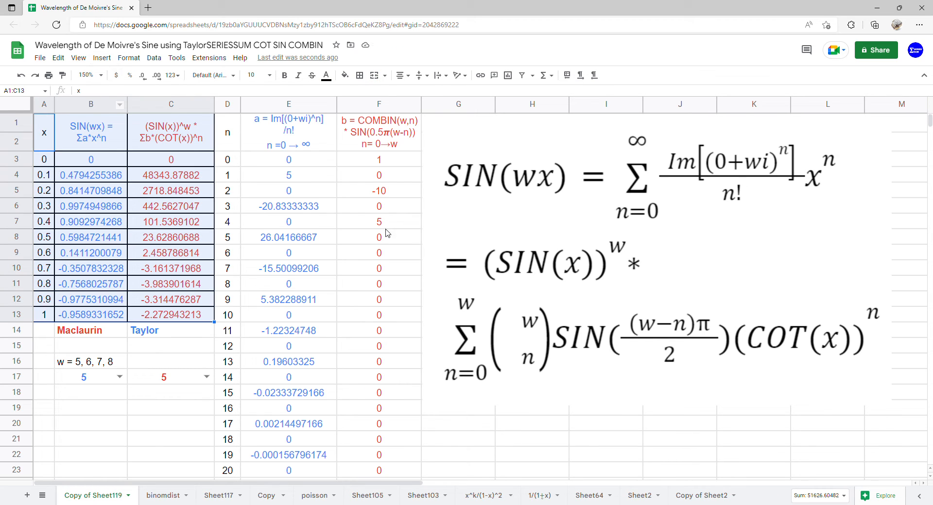
# Step: Multiply the SERIESSUM term inside C3's IF by SIN(A3:A13)^C17 and enter the formula
pyautogui.click(189, 160)
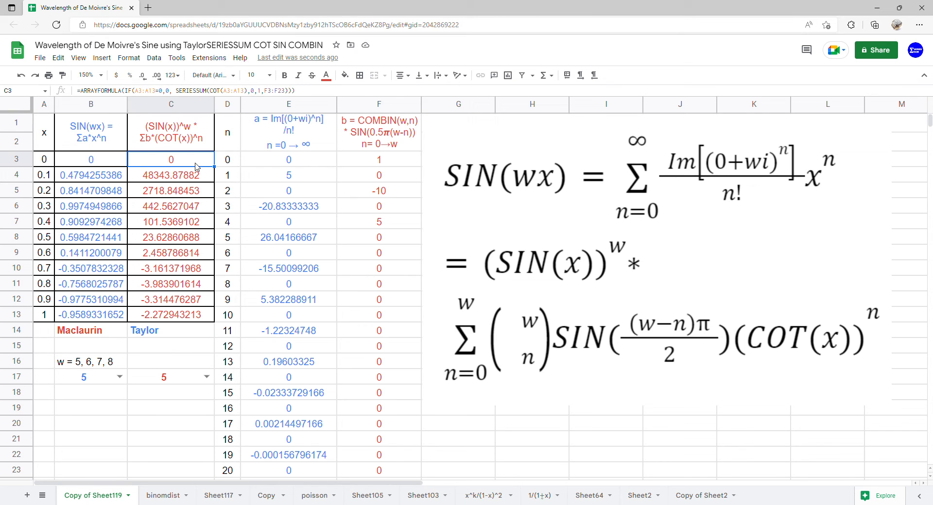
pyautogui.press('F2')
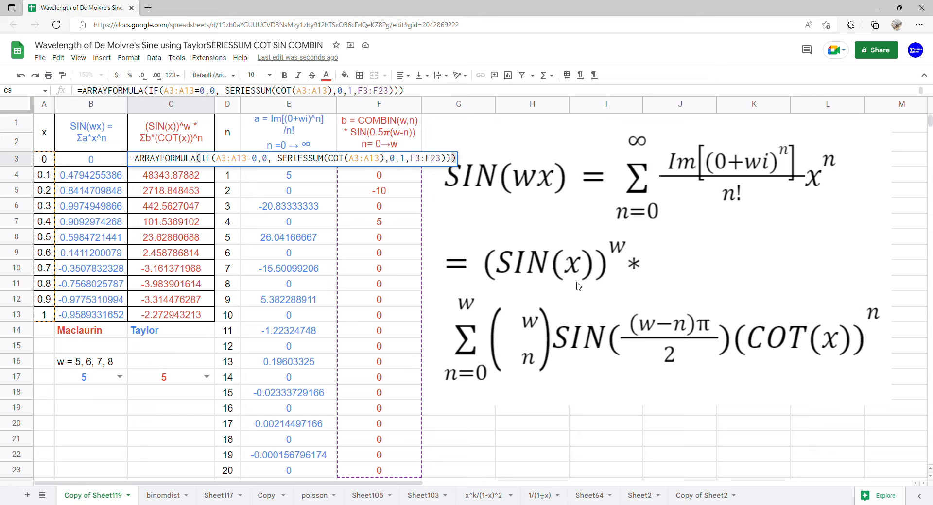
pyautogui.click(278, 159)
pyautogui.write('*')
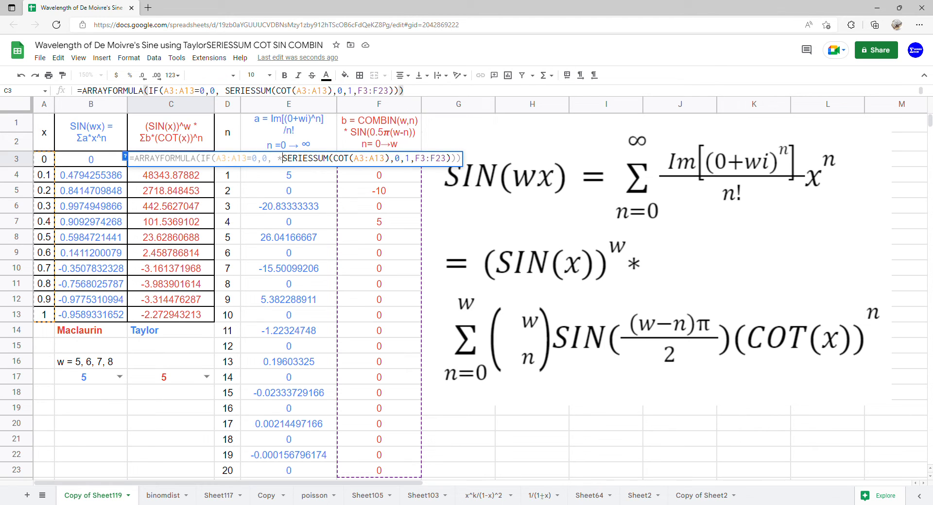
pyautogui.write('SIN(')
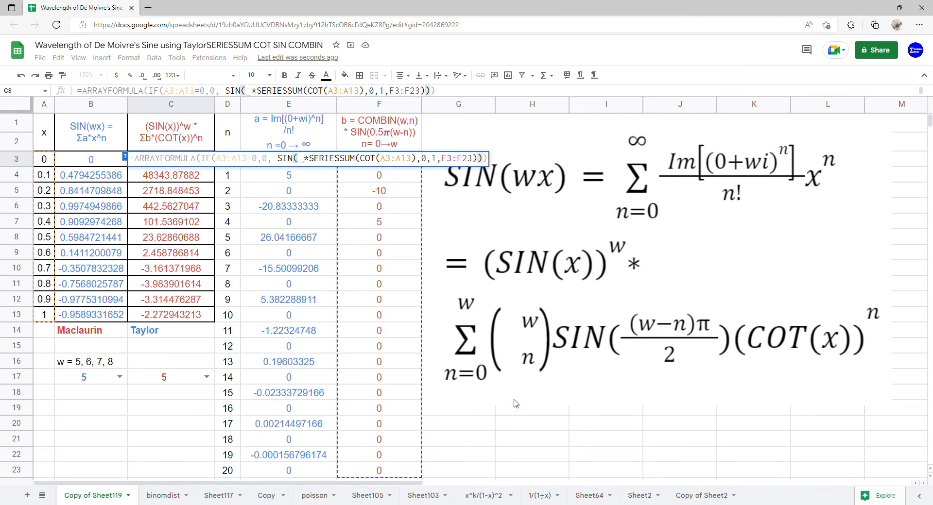
pyautogui.moveTo(43, 165); pyautogui.dragTo(45, 314)
pyautogui.write(')^')
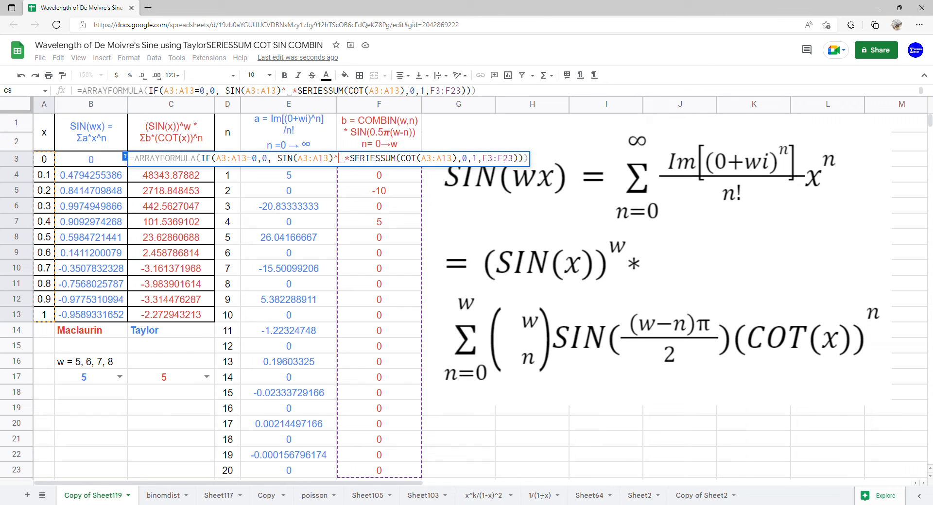
pyautogui.click(169, 384)
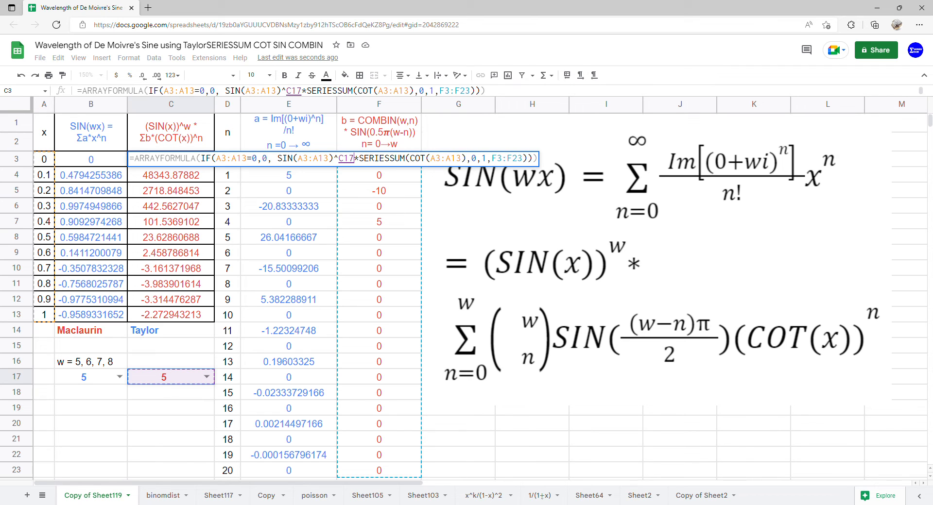
pyautogui.press('Return')
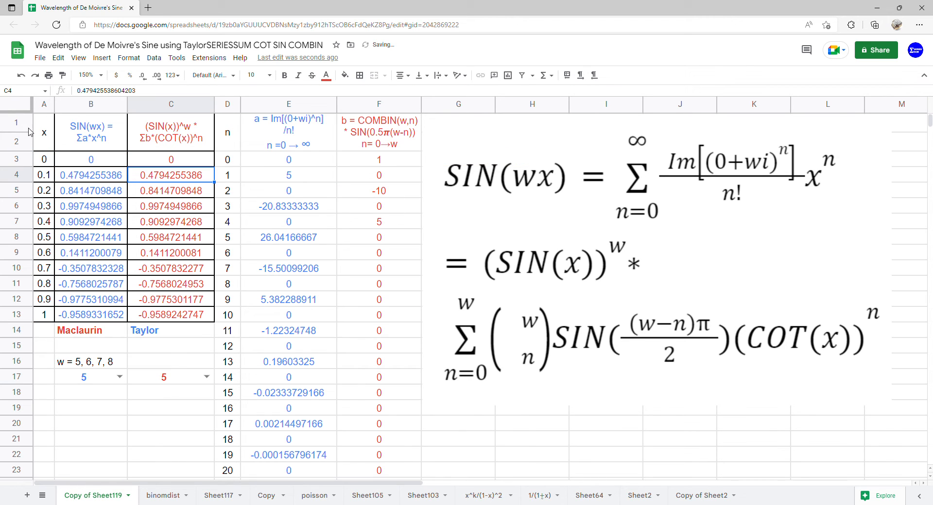
# Step: Insert a chart of the x values and both sine columns in A1:C13 and make it a scatter chart
pyautogui.moveTo(49, 143); pyautogui.dragTo(175, 319)
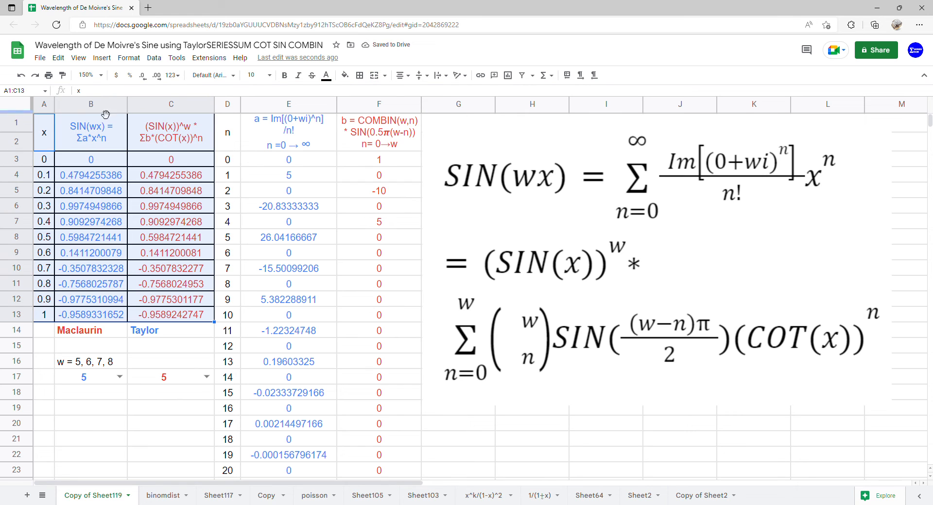
pyautogui.click(96, 60)
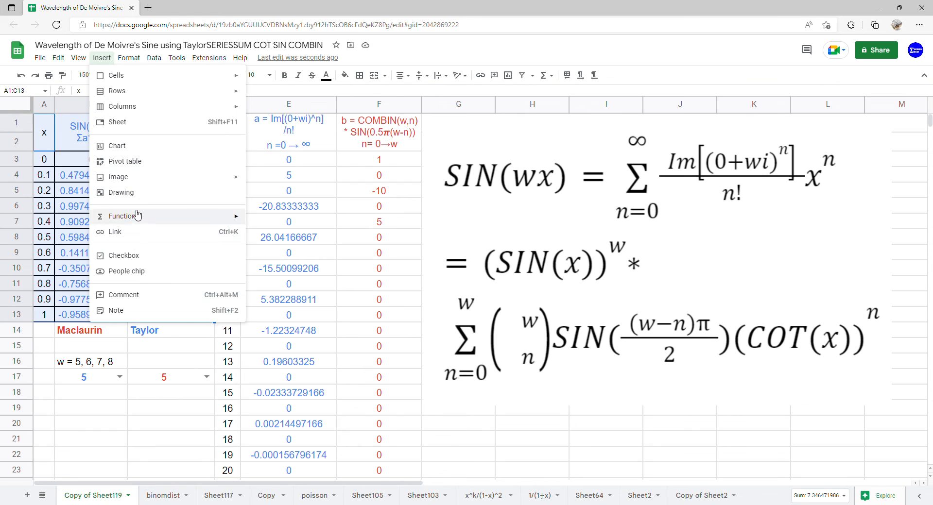
pyautogui.click(141, 152)
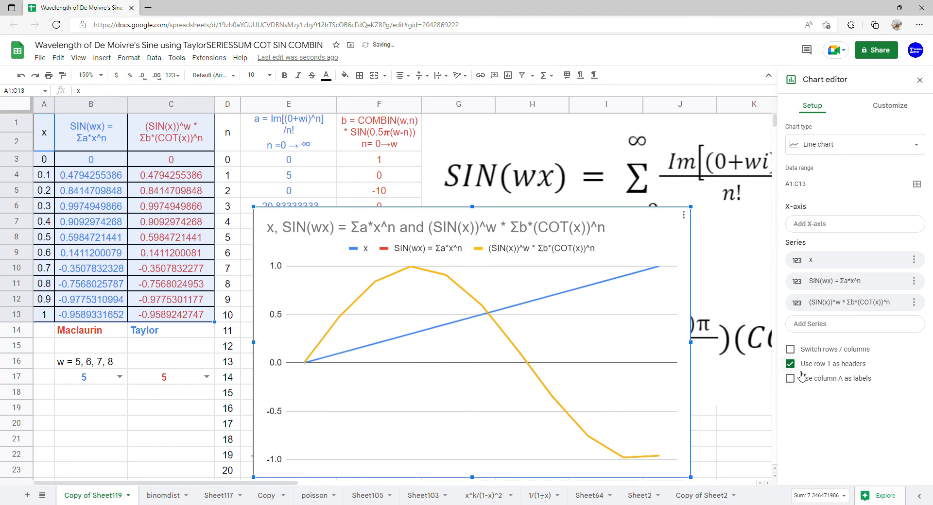
pyautogui.click(826, 148)
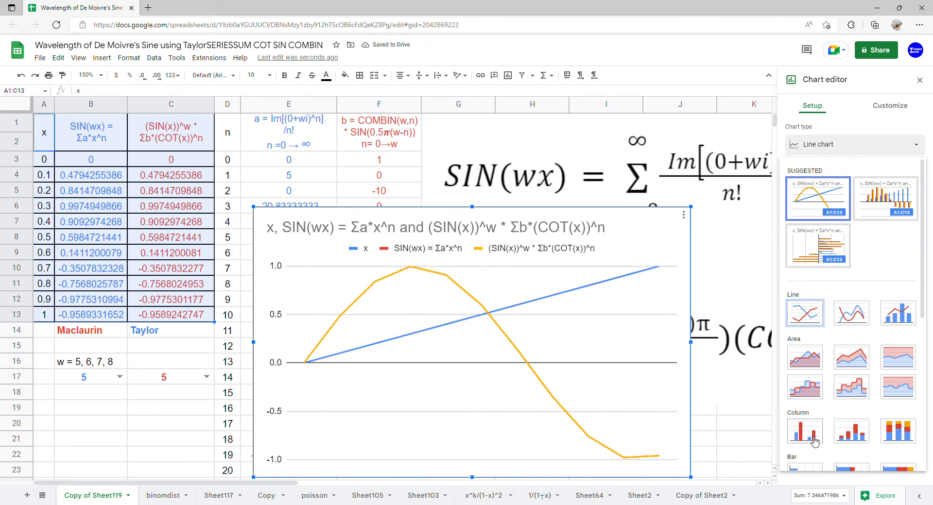
pyautogui.scroll(-5, 814, 440)
pyautogui.click(815, 289)
# Step: Delete the chart title and use column A as labels for the scatter chart
pyautogui.doubleClick(598, 237)
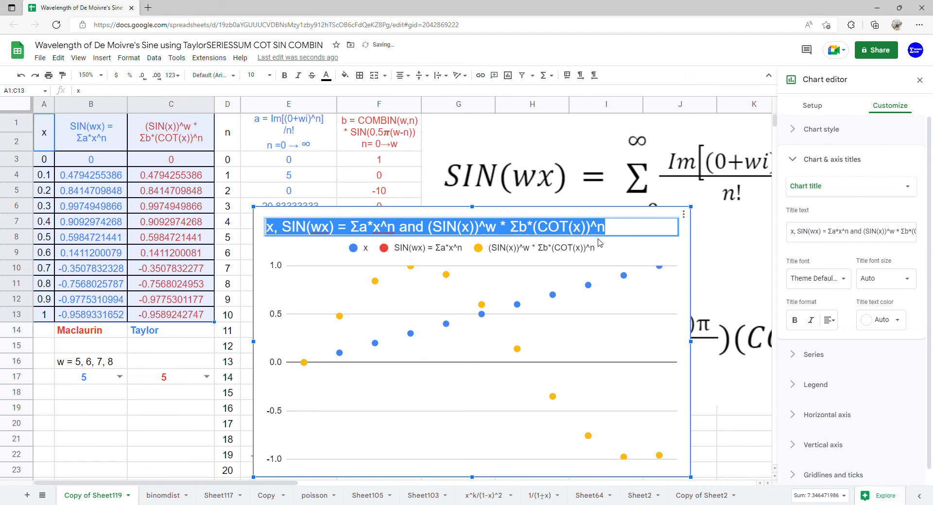
pyautogui.press('Delete')
pyautogui.click(612, 323)
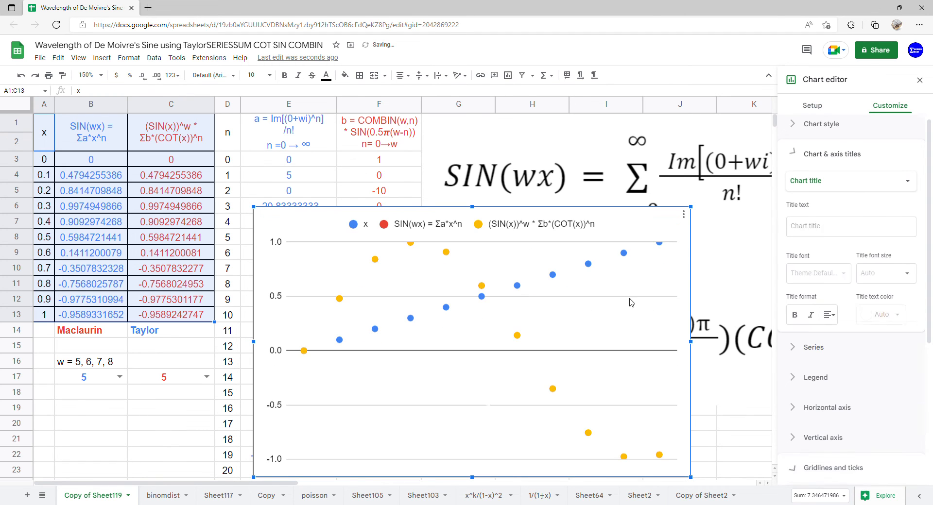
pyautogui.click(812, 105)
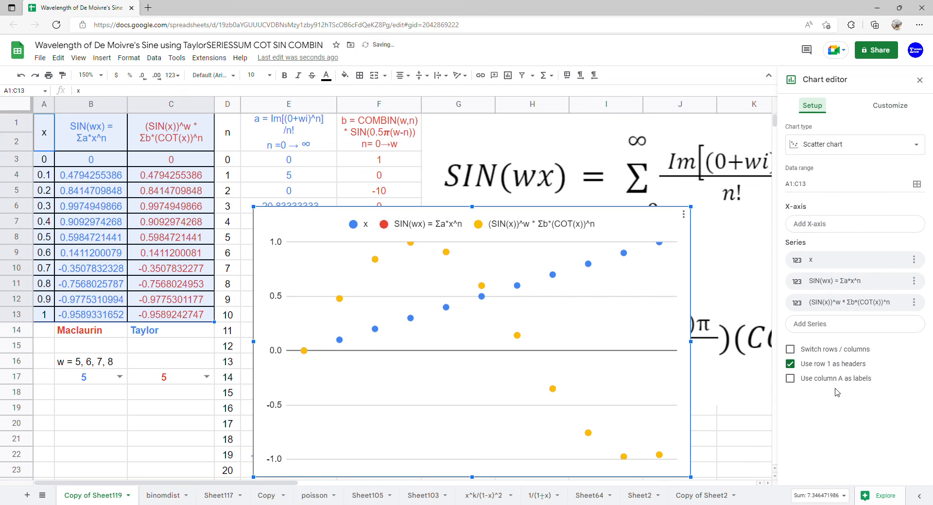
pyautogui.click(810, 383)
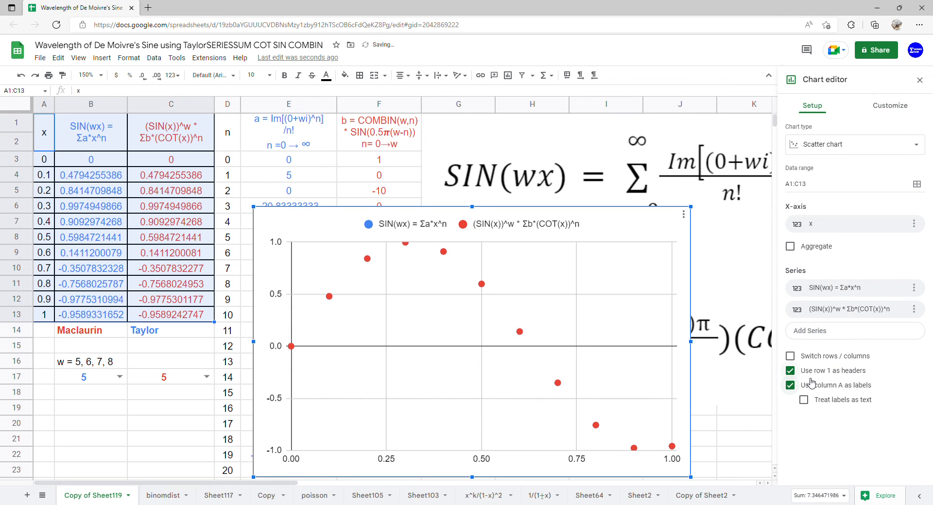
# Step: Add a polynomial trendline of degree 10 to all series of the scatter chart
pyautogui.click(885, 107)
pyautogui.click(821, 190)
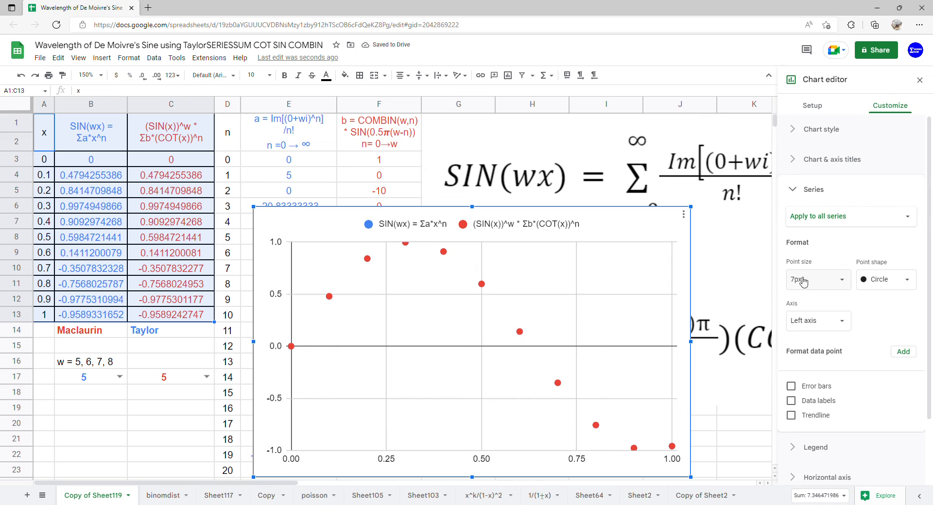
pyautogui.click(791, 415)
pyautogui.scroll(-5, 826, 316)
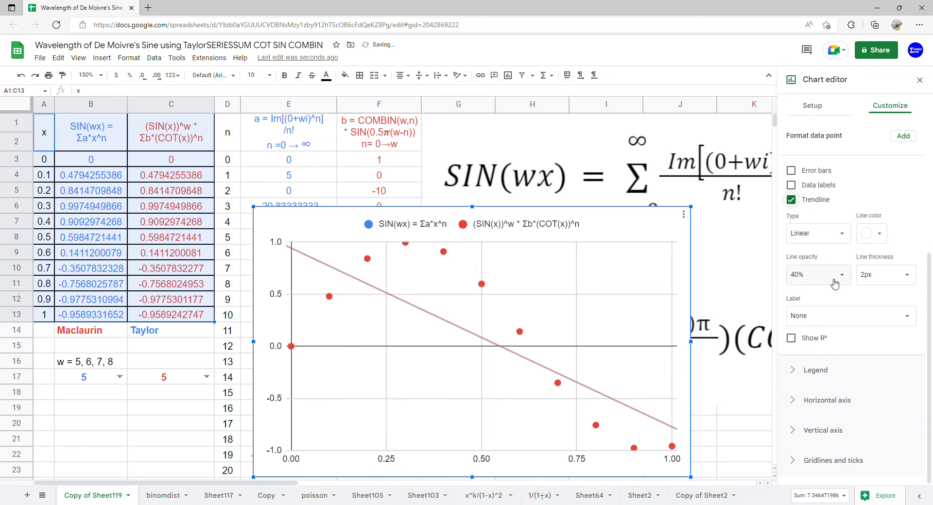
pyautogui.click(821, 234)
pyautogui.click(837, 262)
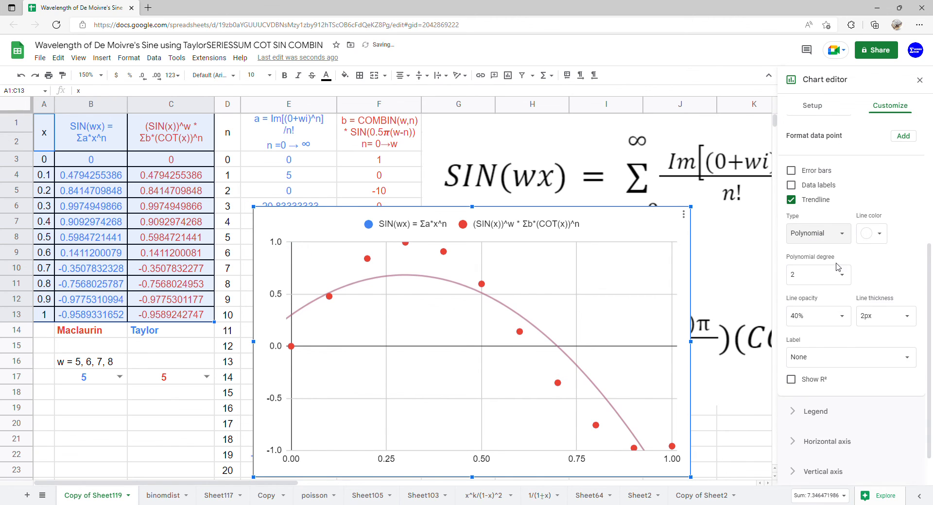
pyautogui.scroll(-1, 836, 266)
pyautogui.click(842, 235)
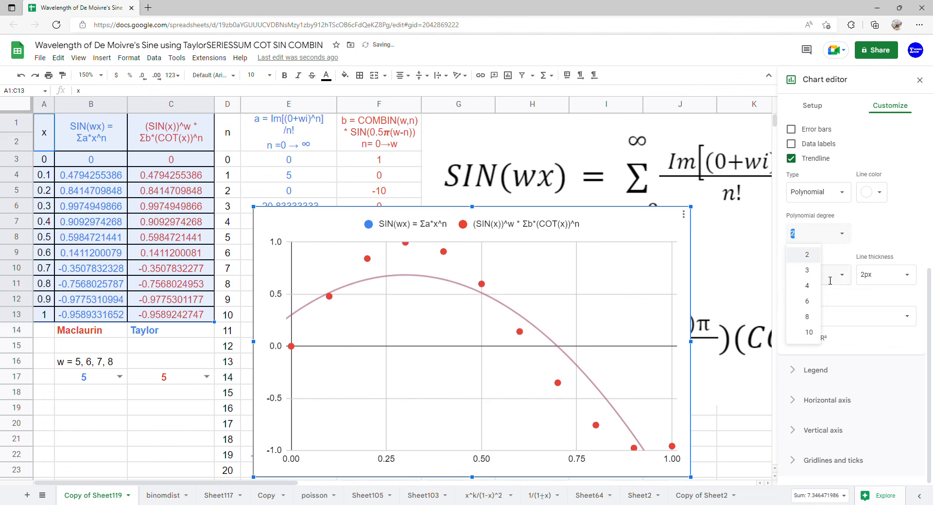
pyautogui.click(808, 332)
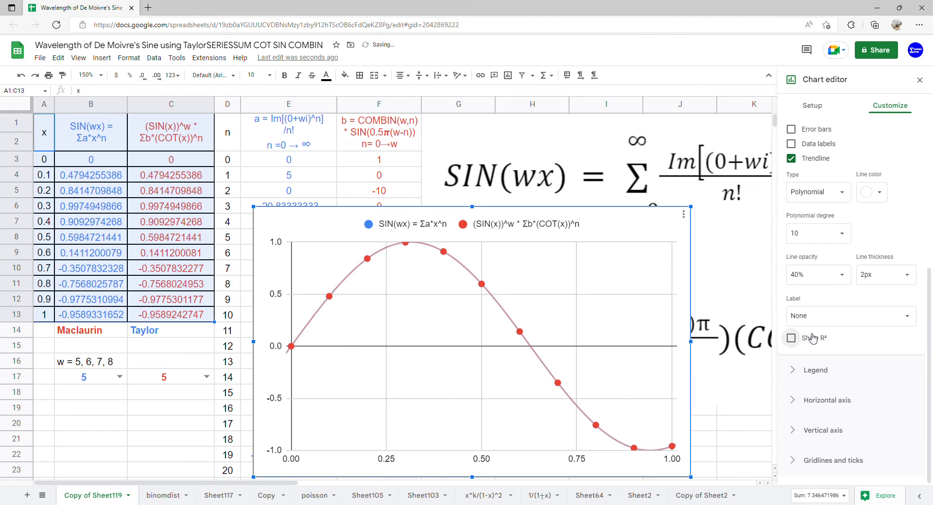
# Step: Label the trendlines with their equations and close the chart editor
pyautogui.click(812, 338)
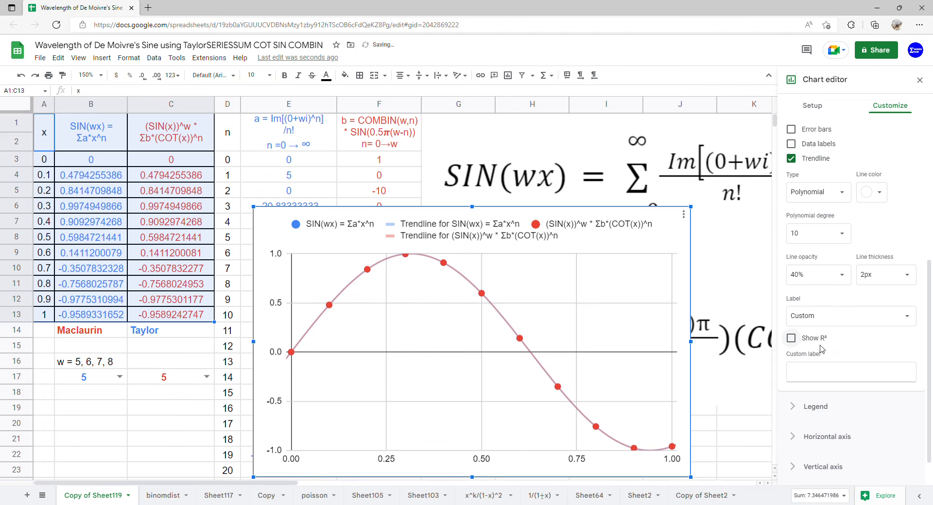
pyautogui.click(903, 319)
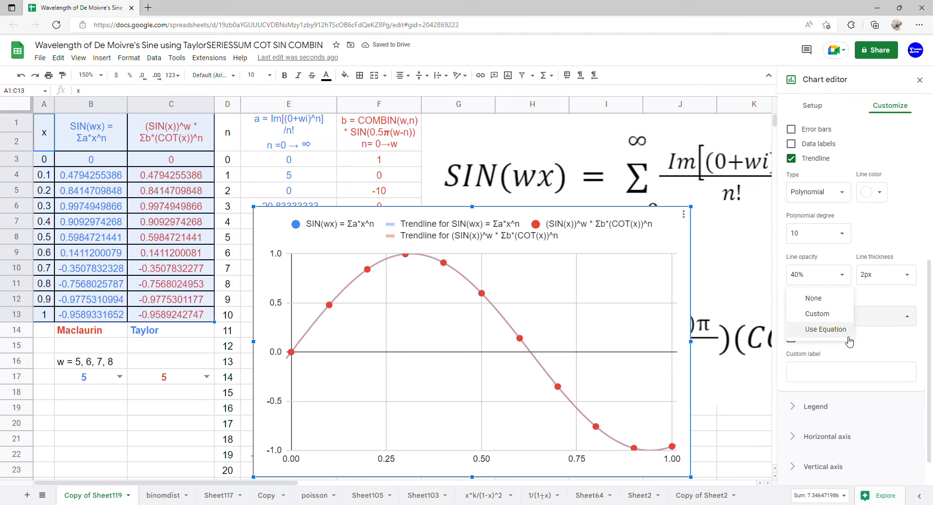
pyautogui.click(825, 329)
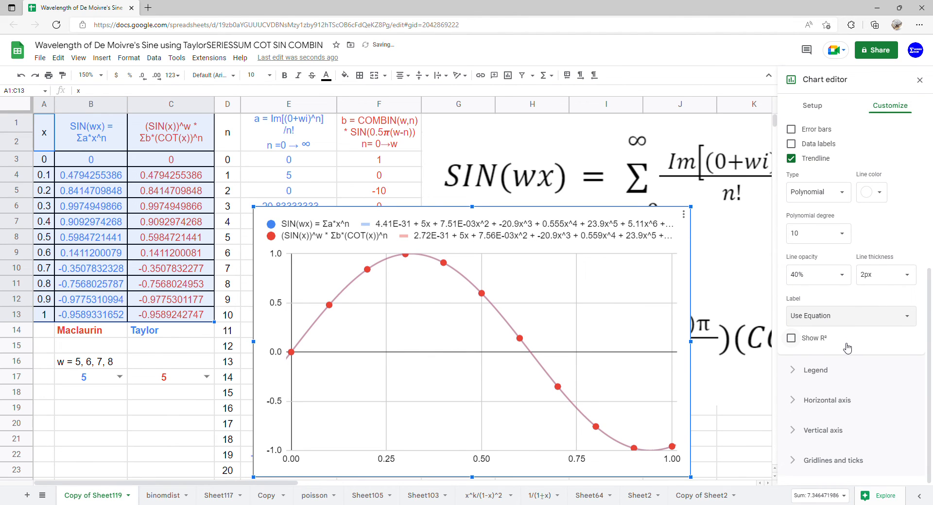
pyautogui.click(920, 81)
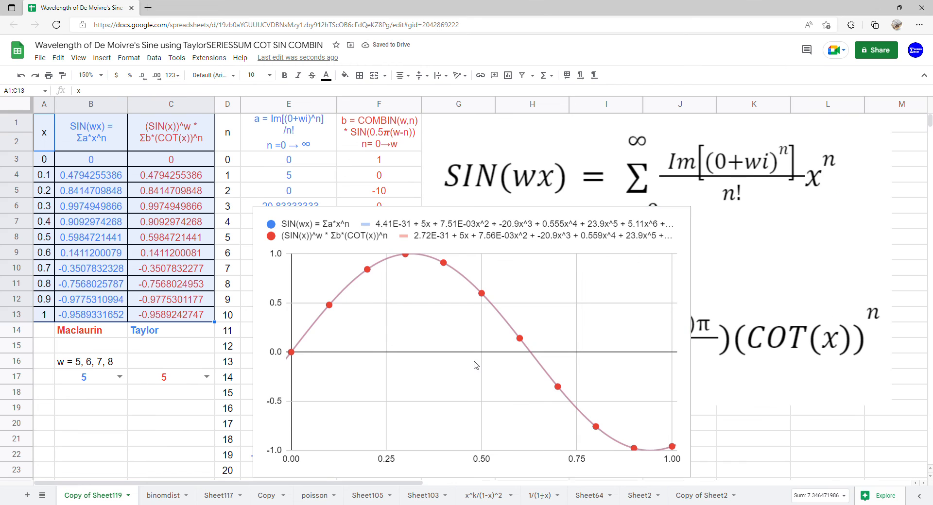
# Step: Move and enlarge the chart to span about columns E to M and rows 1 to 23, fitting the full trendline equations
pyautogui.moveTo(479, 366); pyautogui.dragTo(542, 308)
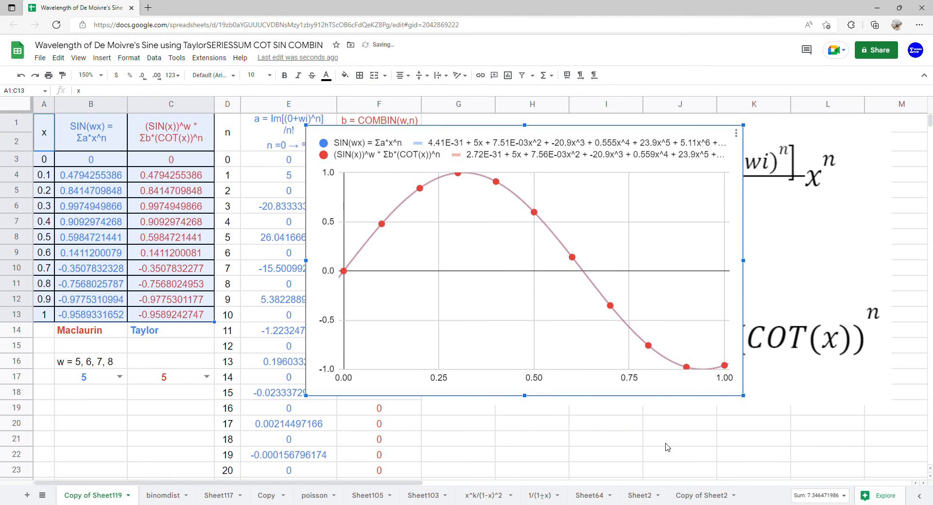
pyautogui.moveTo(745, 401); pyautogui.dragTo(867, 475)
pyautogui.moveTo(667, 382); pyautogui.dragTo(610, 372)
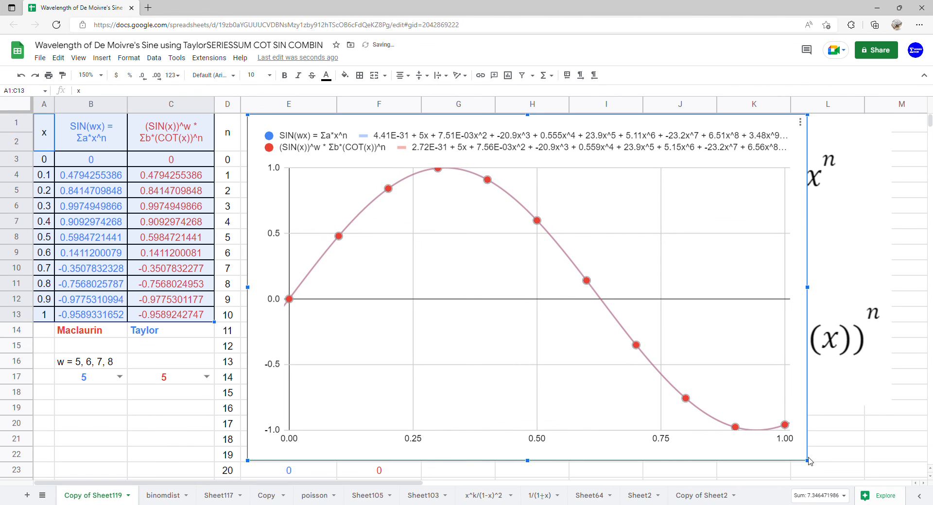
pyautogui.moveTo(811, 464); pyautogui.dragTo(837, 479)
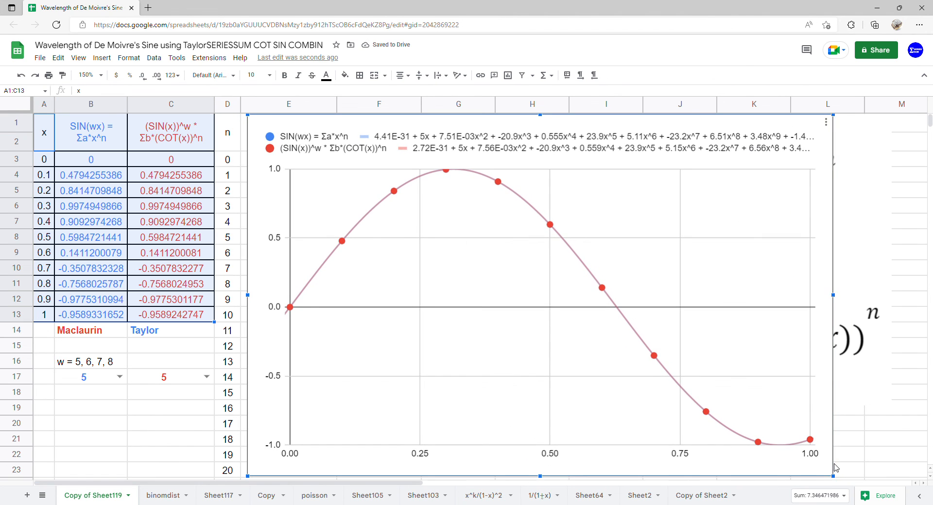
pyautogui.moveTo(836, 293); pyautogui.dragTo(898, 278)
pyautogui.moveTo(604, 312); pyautogui.dragTo(632, 311)
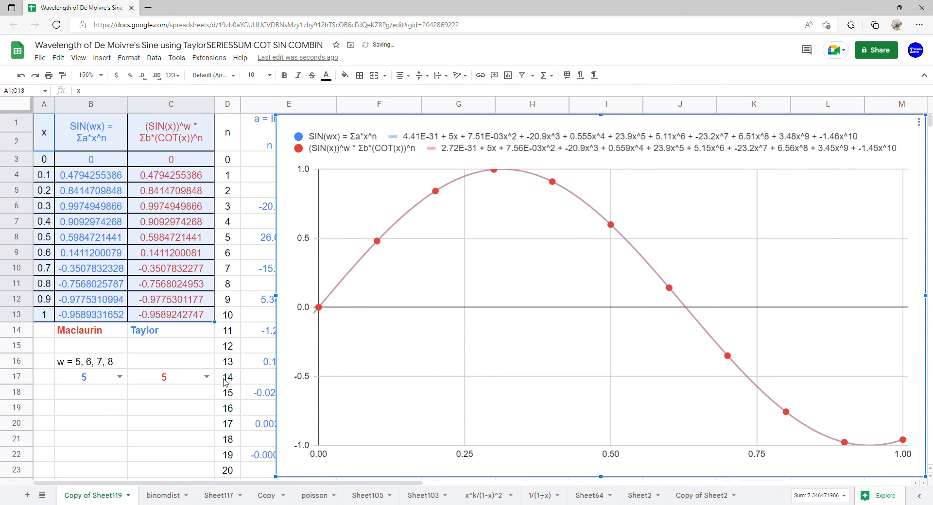
# Step: Set w to 6 in both B17 and C17 to compare the two sine curves
pyautogui.click(118, 378)
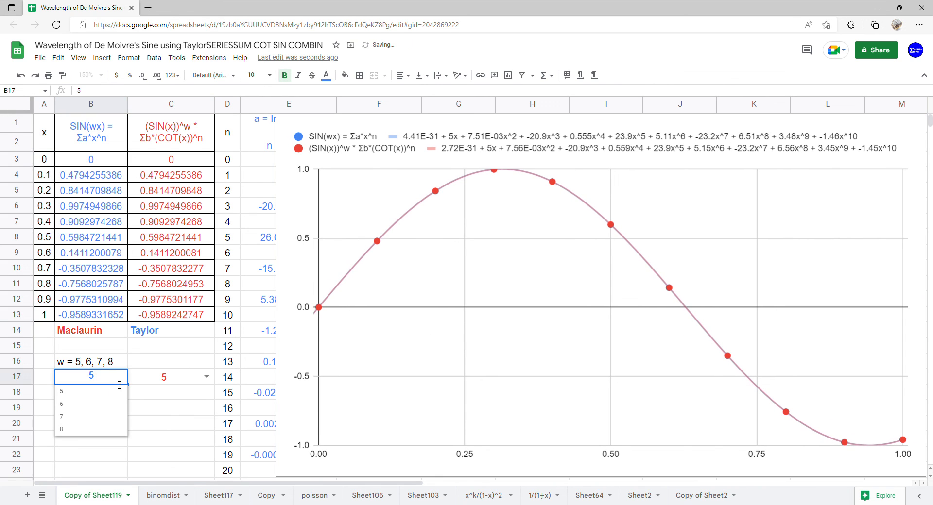
pyautogui.click(108, 408)
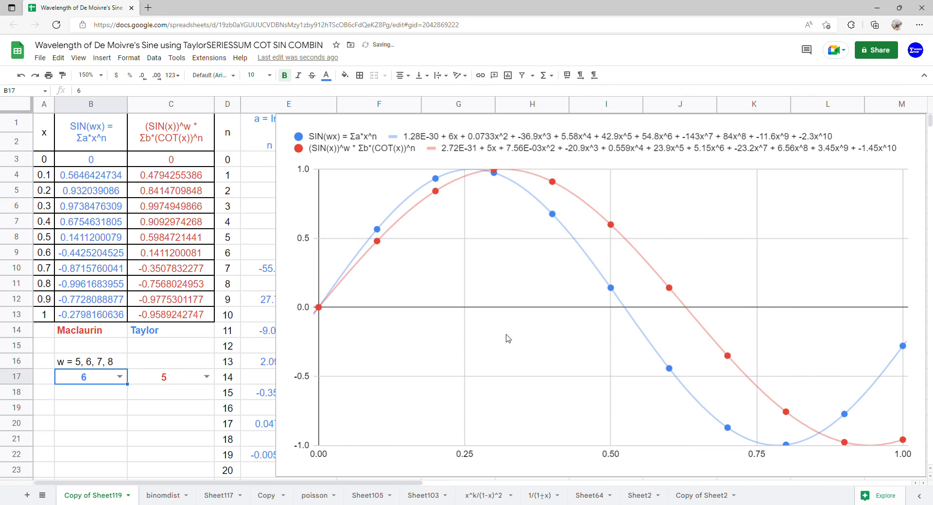
pyautogui.click(207, 377)
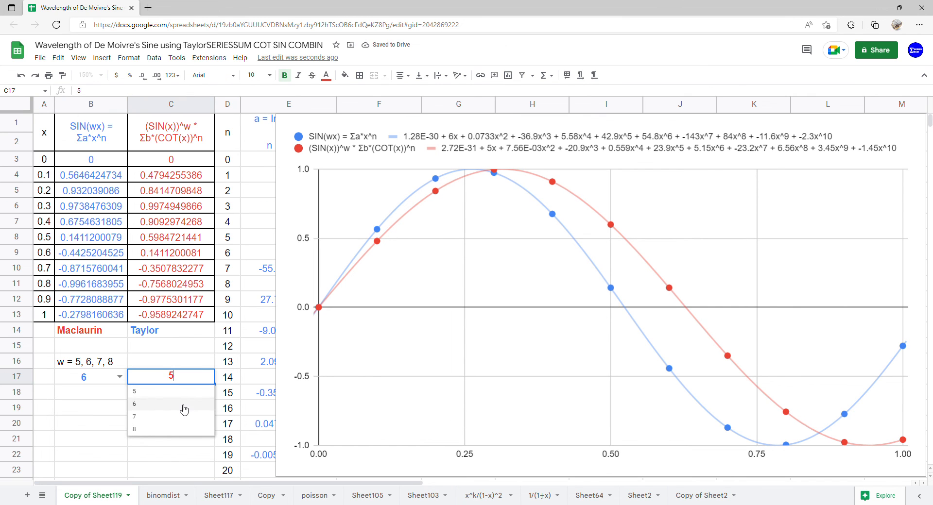
pyautogui.click(184, 409)
# Step: Set w to 7 in both B17 and C17 to compare the two sine curves
pyautogui.click(120, 378)
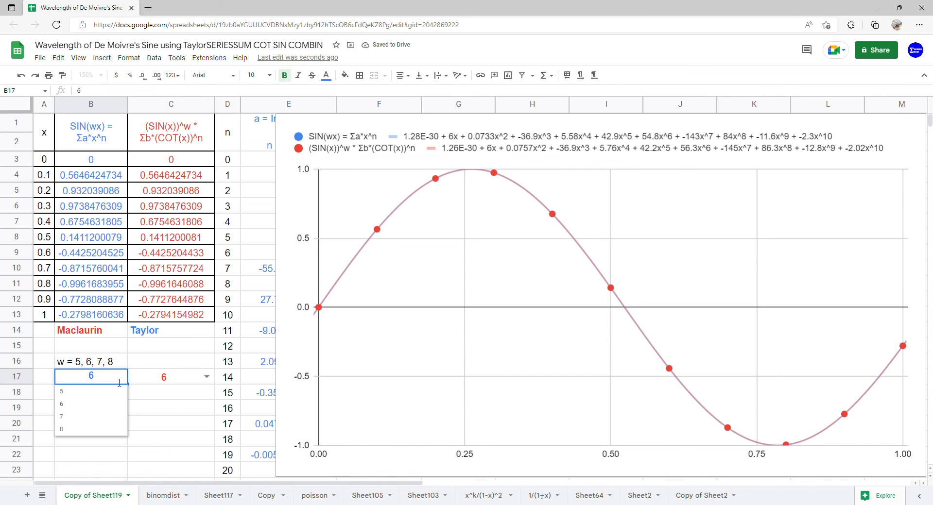
pyautogui.click(92, 417)
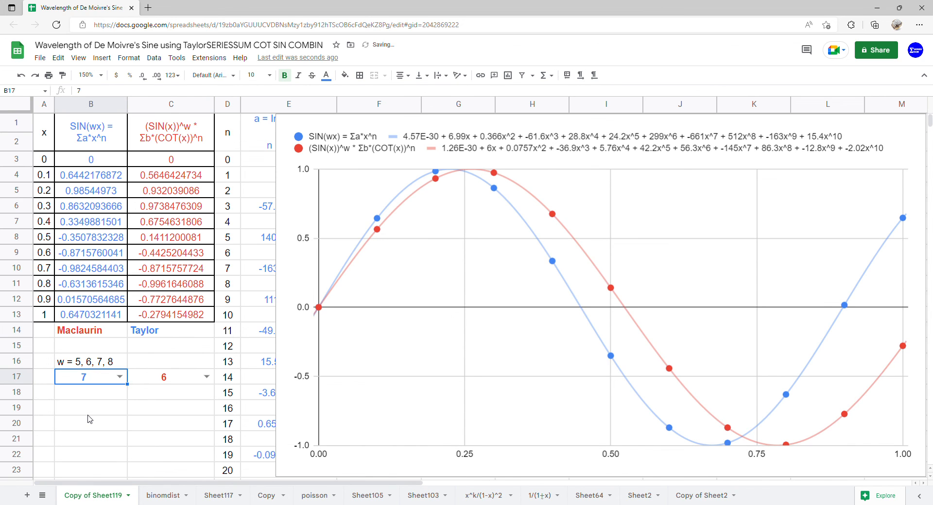
pyautogui.click(206, 377)
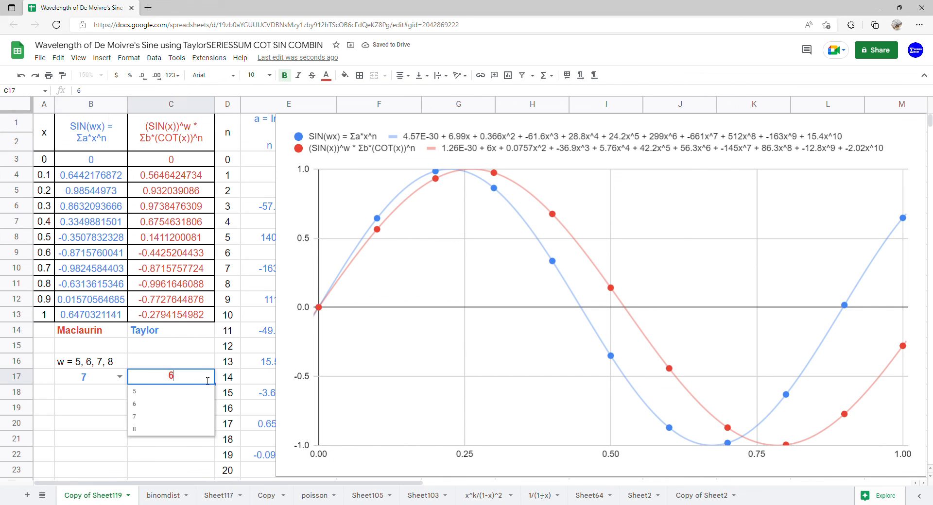
pyautogui.click(169, 417)
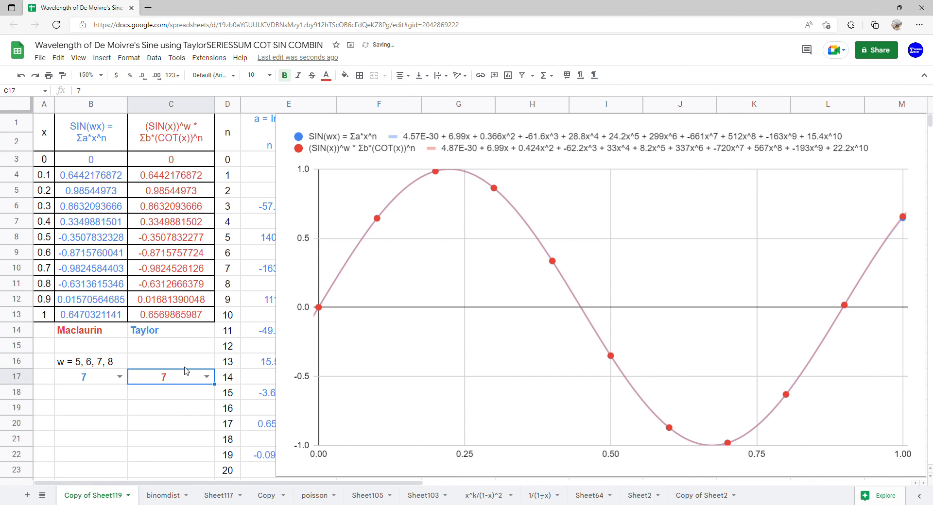
# Step: Set w to 8 in both B17 and C17 to compare the two sine curves
pyautogui.click(119, 376)
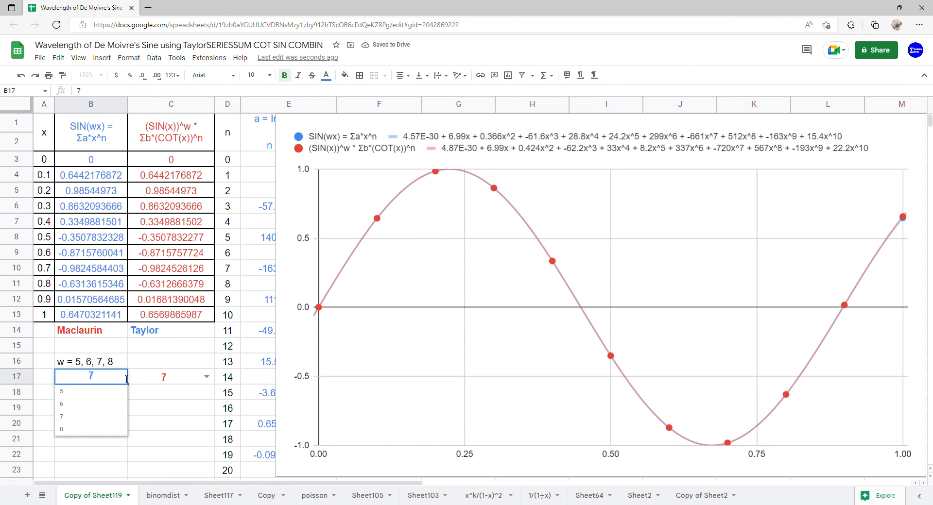
pyautogui.click(90, 429)
pyautogui.click(206, 377)
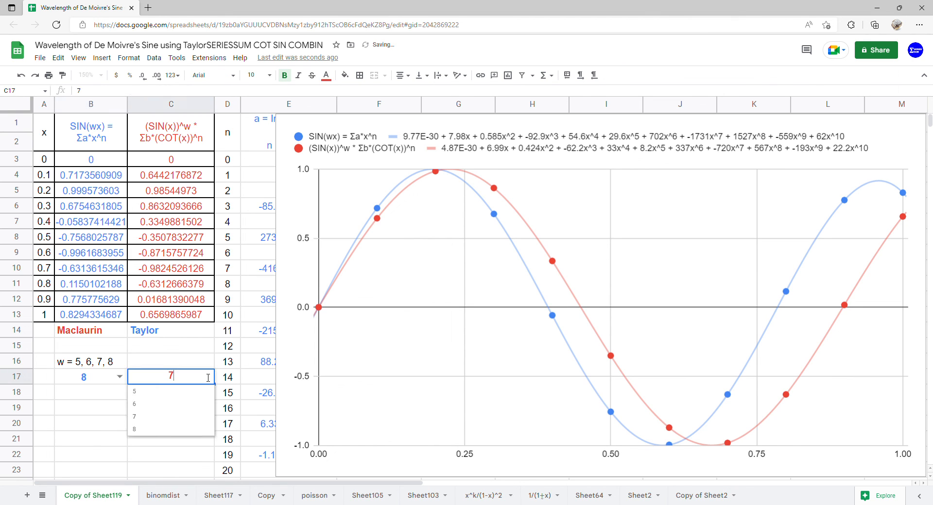
pyautogui.click(162, 430)
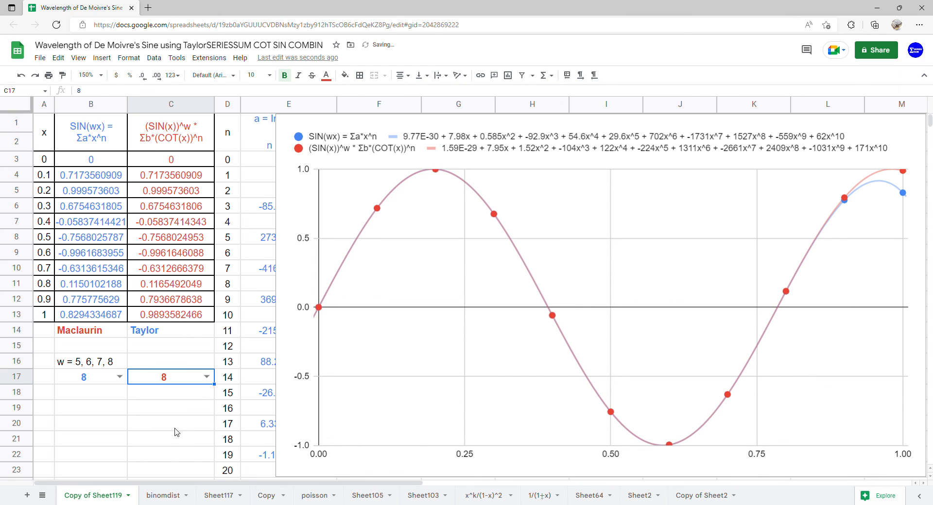